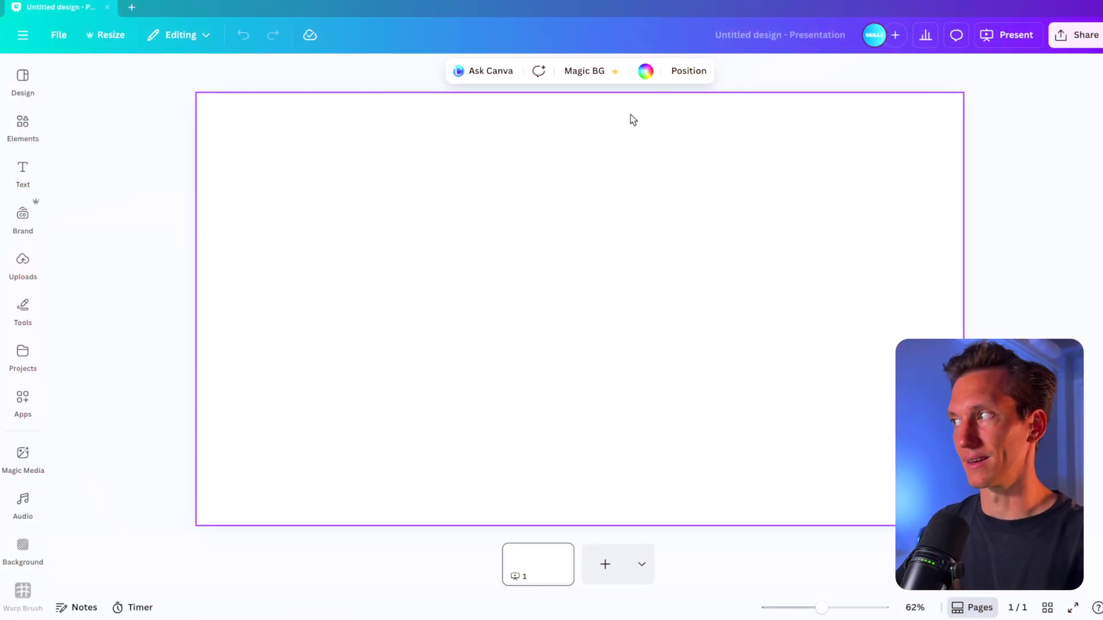
Fill the background with a radial gradient, charcoal #363636 at the centre fading to black
click(646, 72)
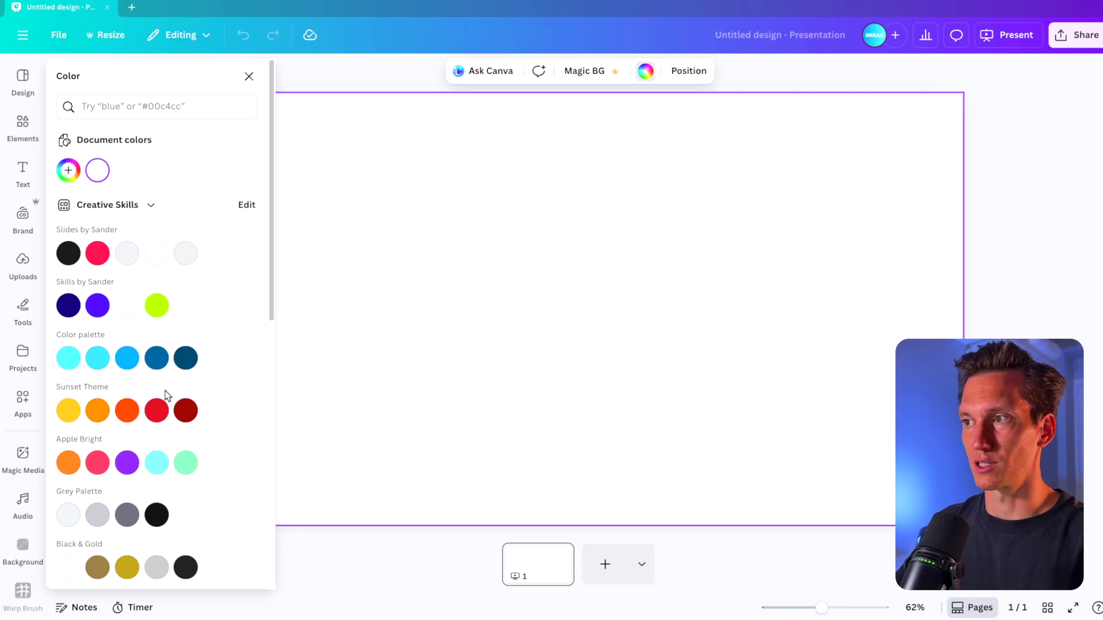
scroll(169, 398, down, 8)
click(68, 507)
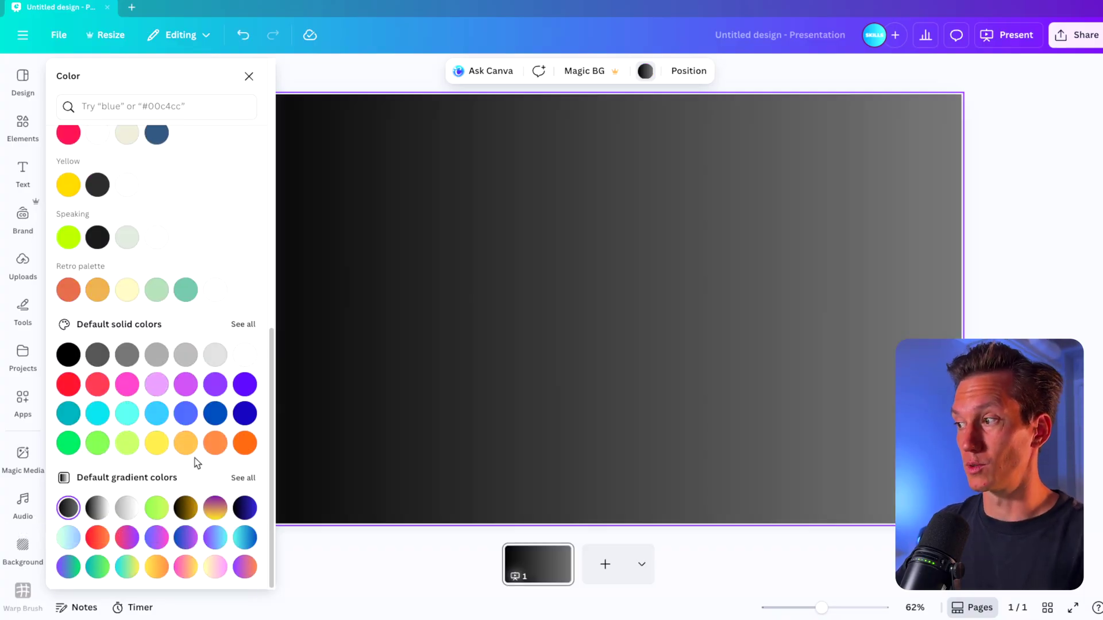
scroll(94, 236, up, 10)
click(69, 169)
click(110, 263)
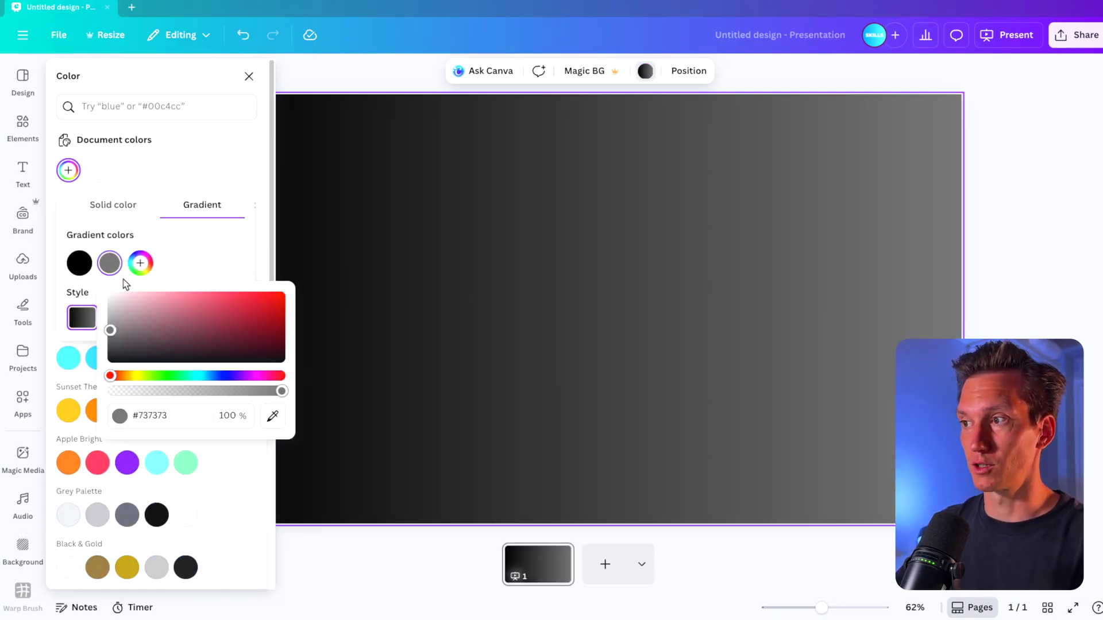
drag(114, 331, 109, 346)
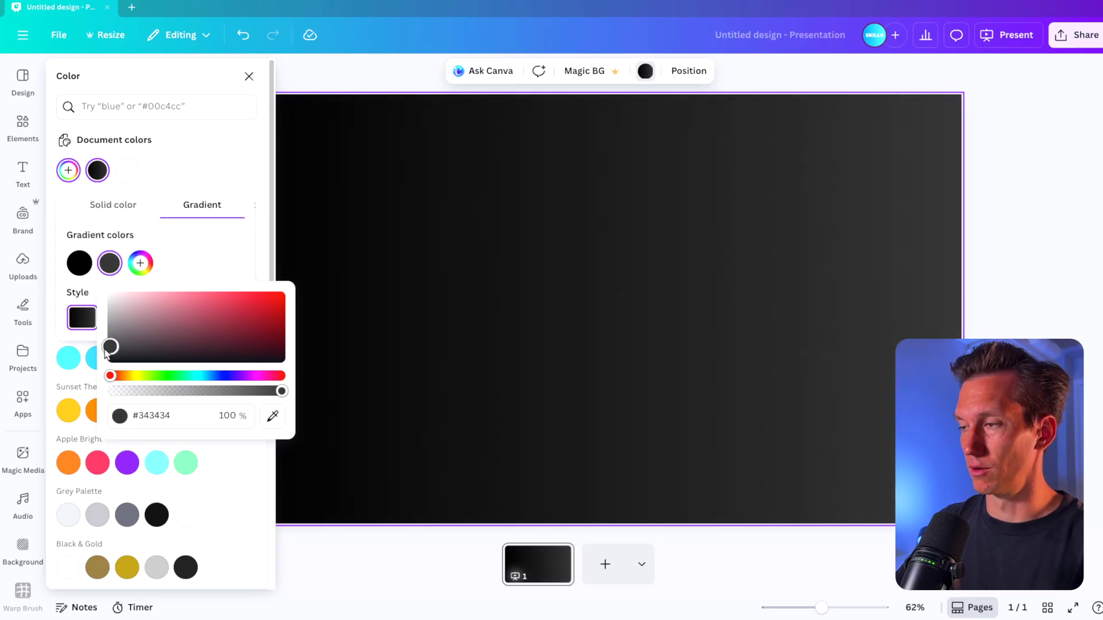
click(209, 243)
click(192, 318)
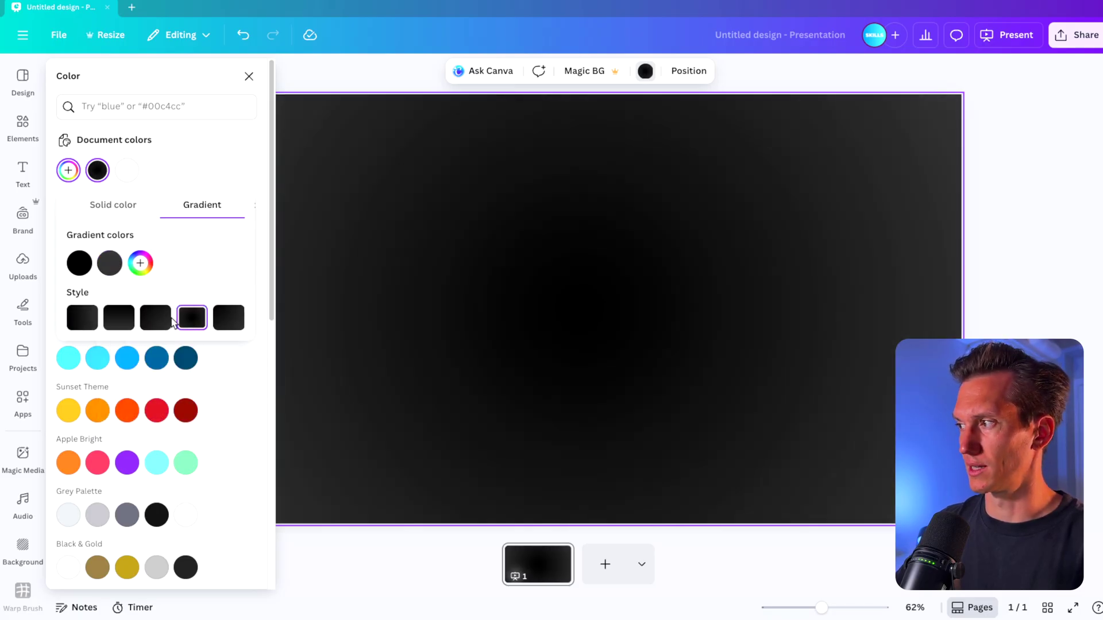
drag(80, 266, 120, 271)
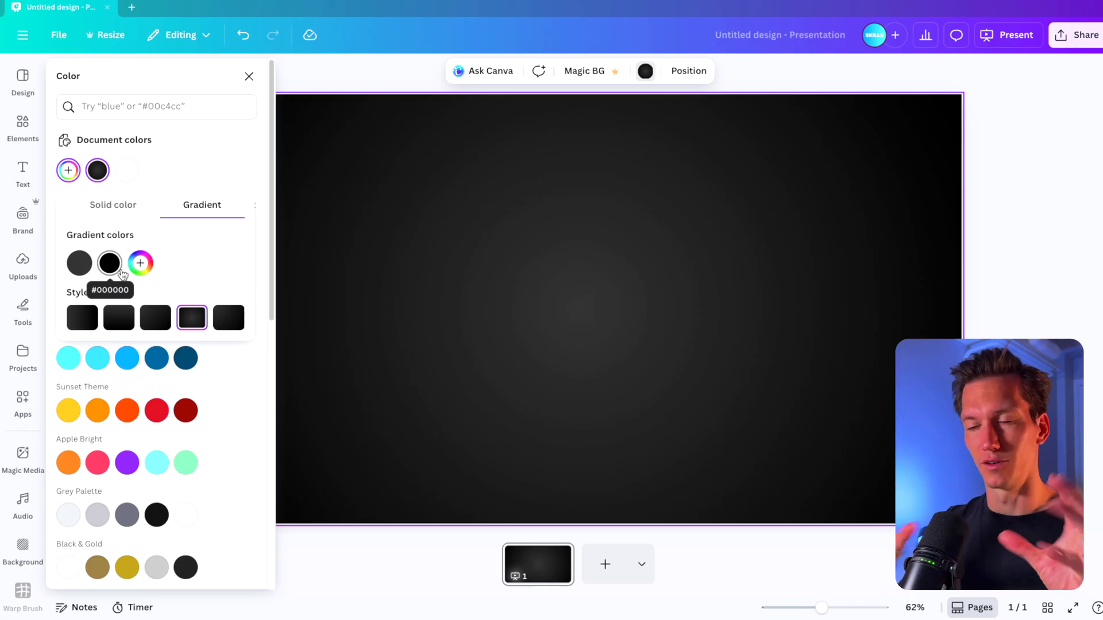
click(474, 277)
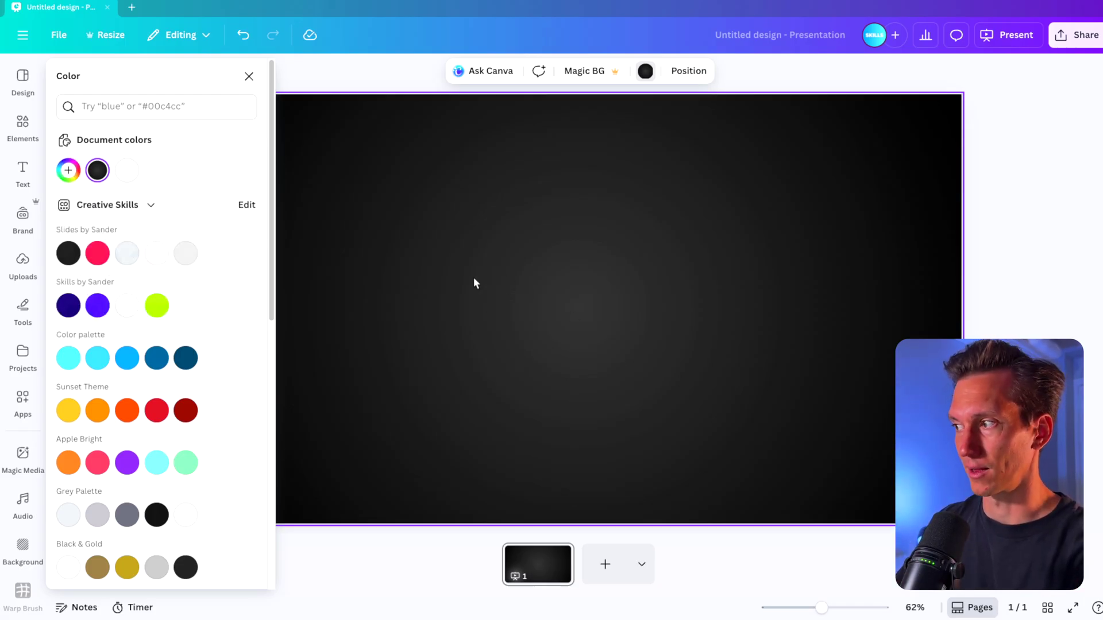
Add a circle and fill it with a reversed red-orange diagonal gradient
click(248, 77)
key(c)
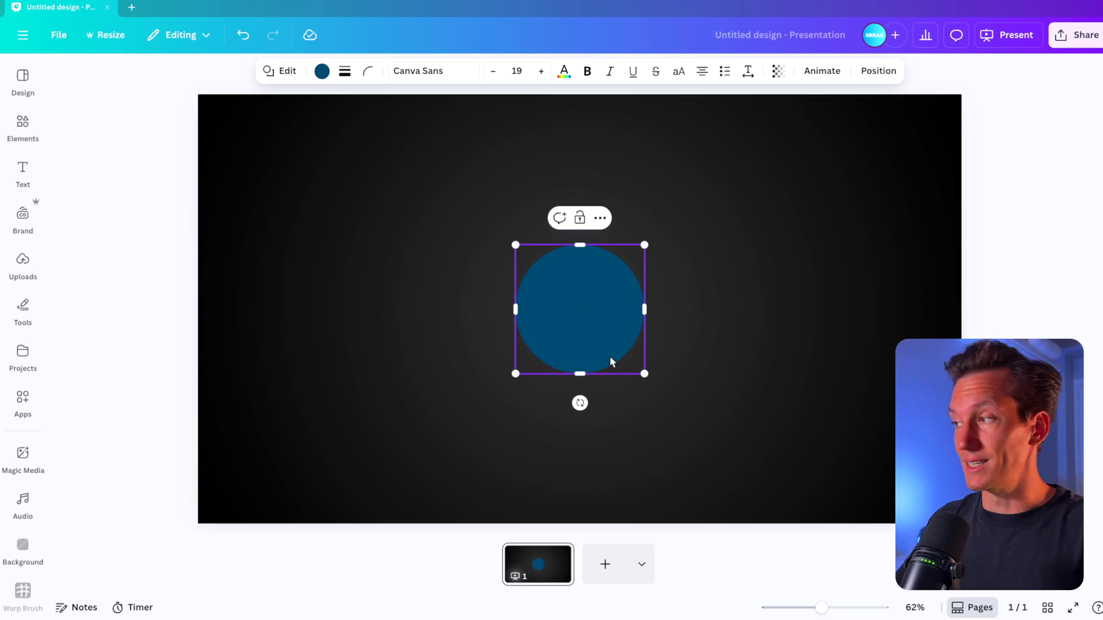
key(Escape)
click(591, 298)
click(322, 72)
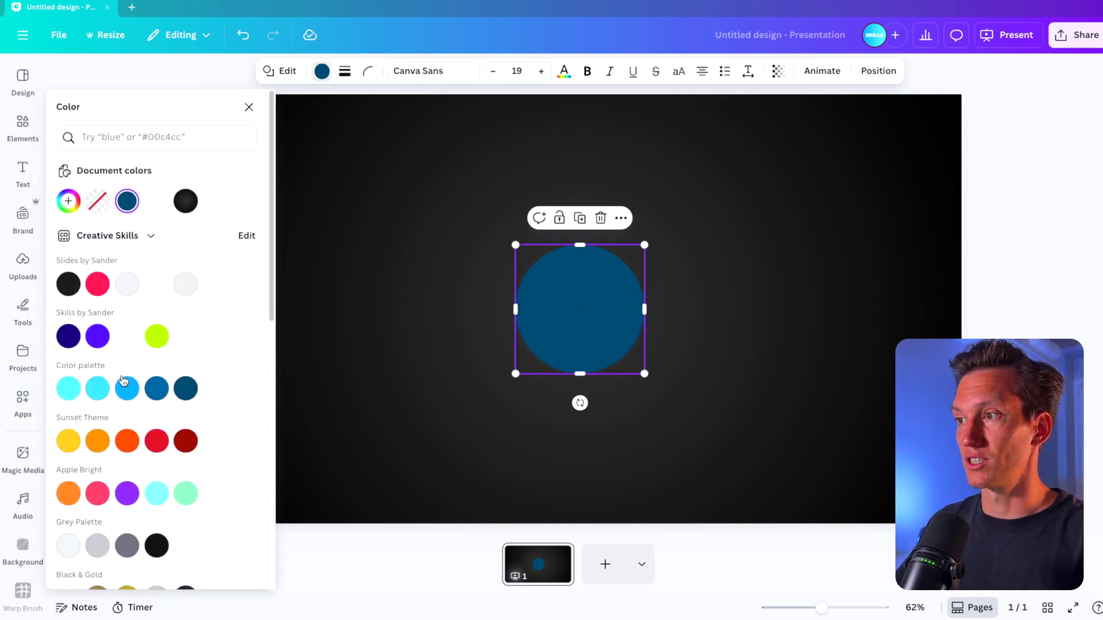
scroll(125, 387, down, 5)
click(98, 538)
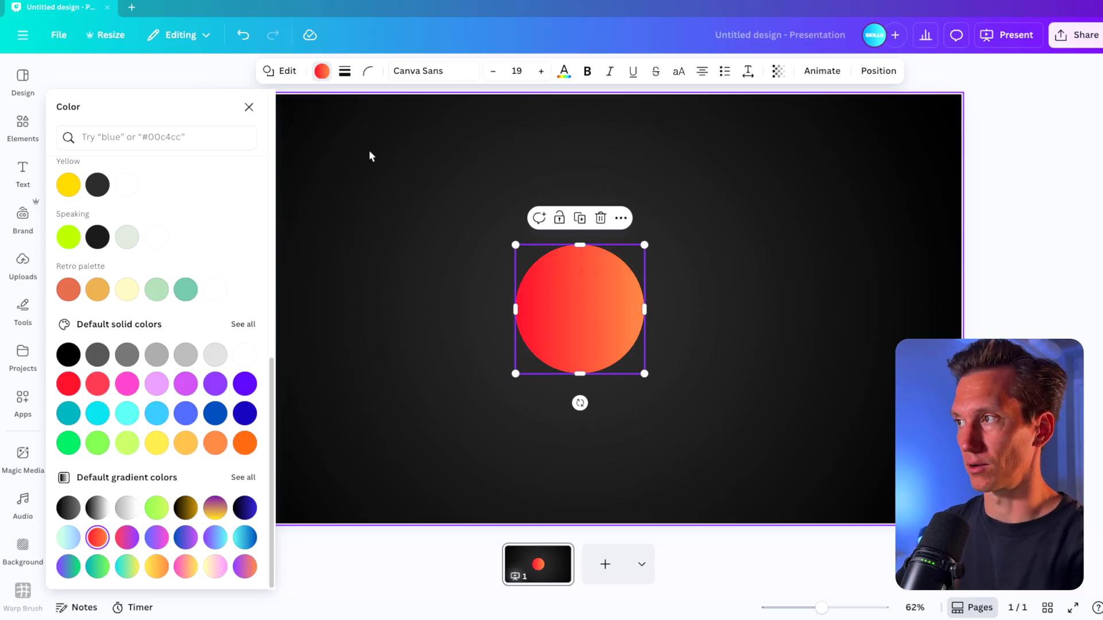
scroll(132, 230, up, 10)
click(67, 202)
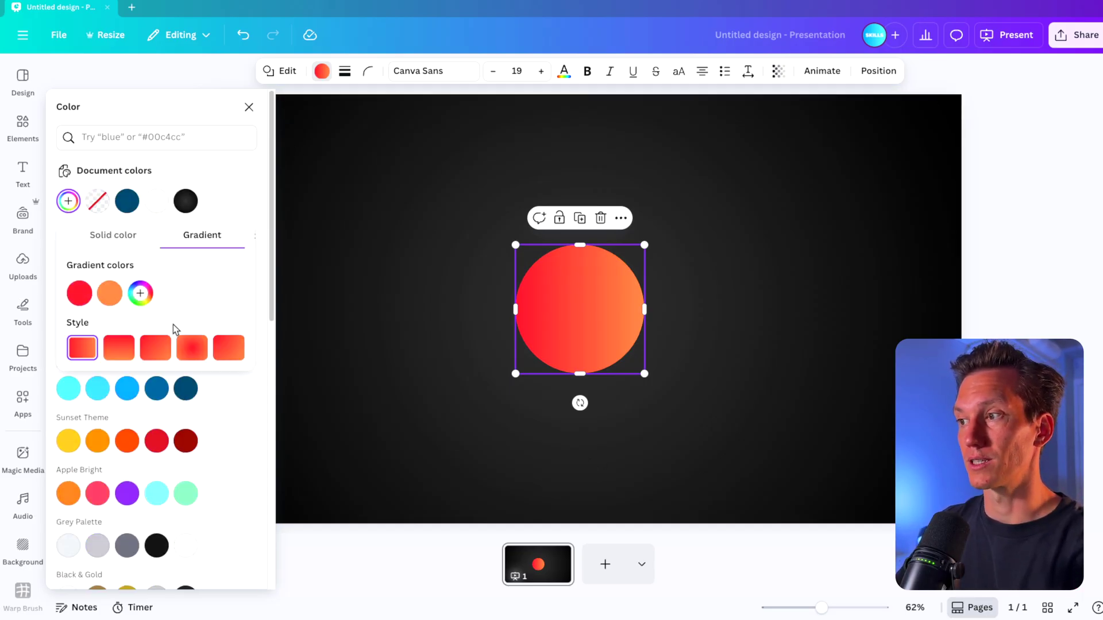
click(149, 356)
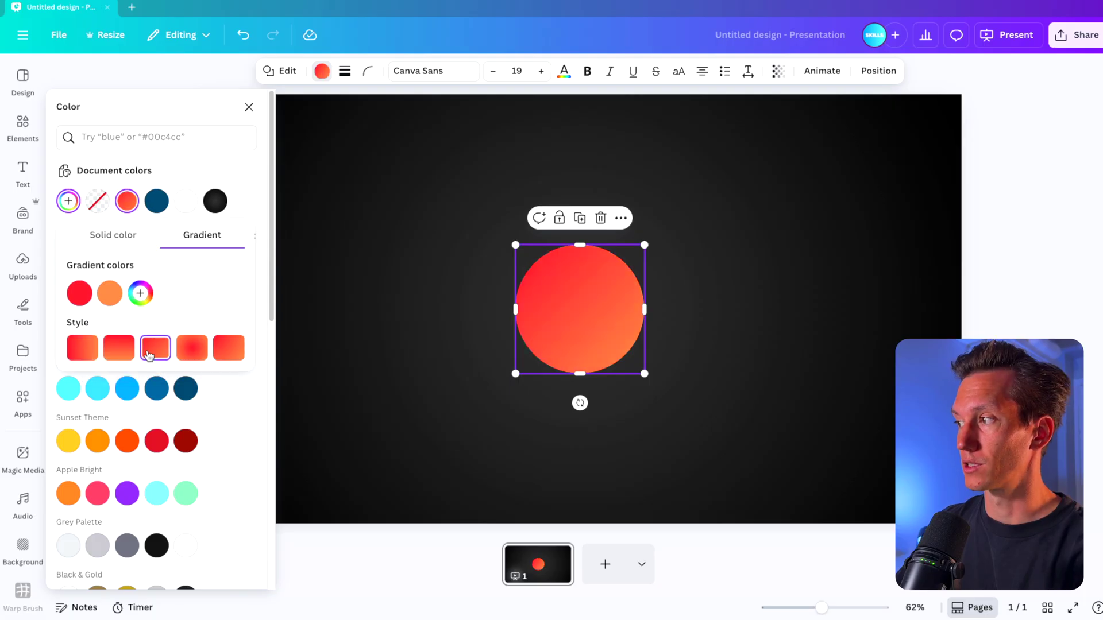
drag(74, 292, 117, 298)
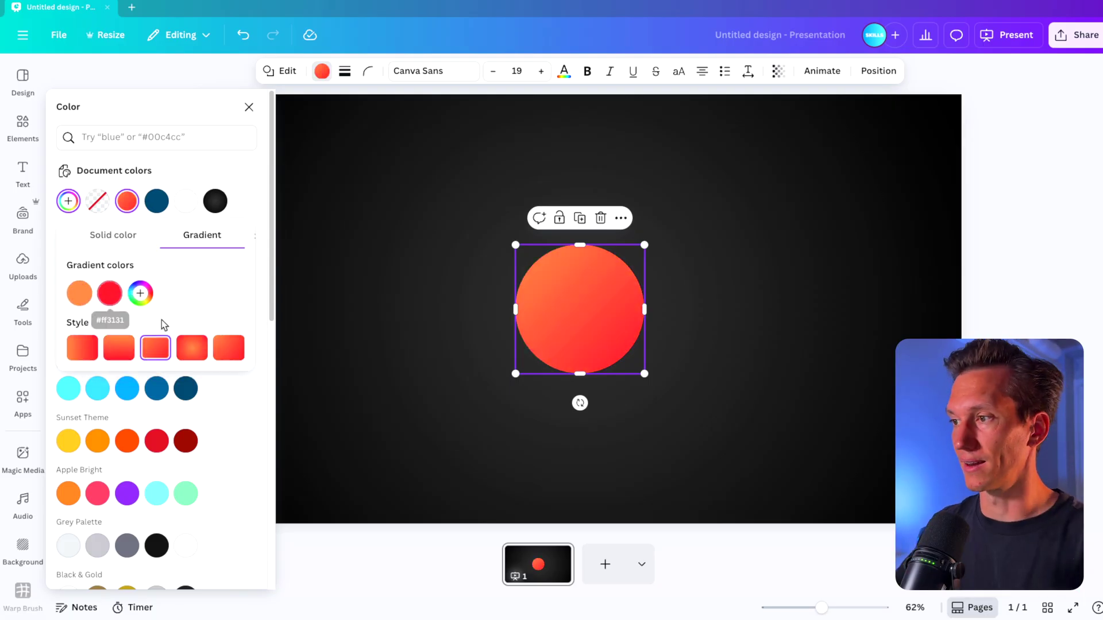
Shrink the gradient circle and move it up toward the right side of the slide
click(677, 312)
scroll(728, 356, down, 5)
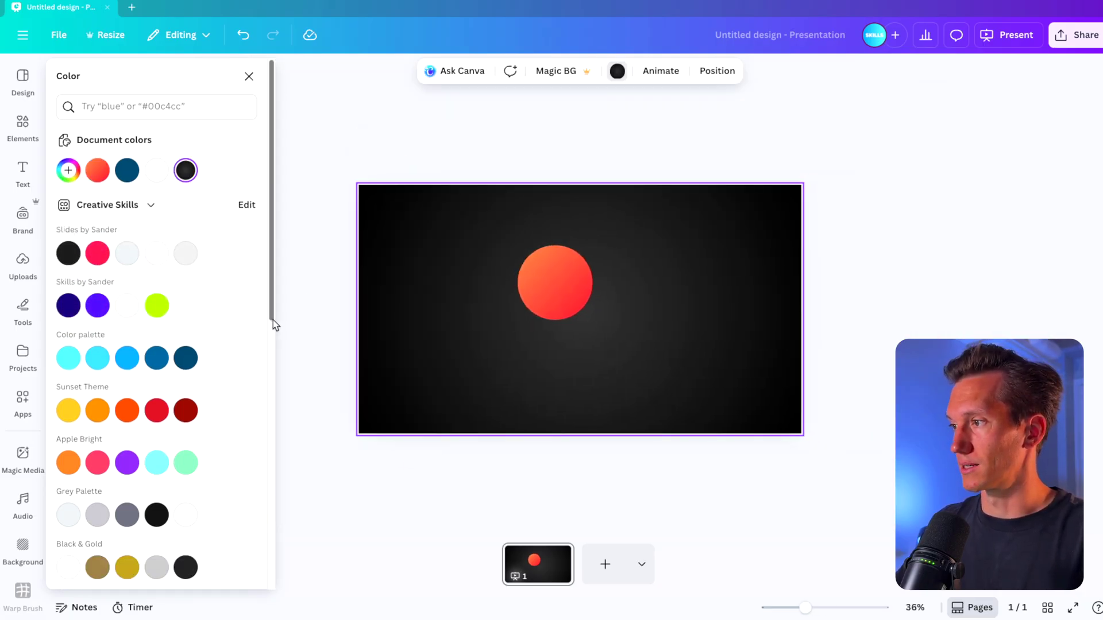
click(248, 76)
click(560, 305)
scroll(560, 304, up, 5)
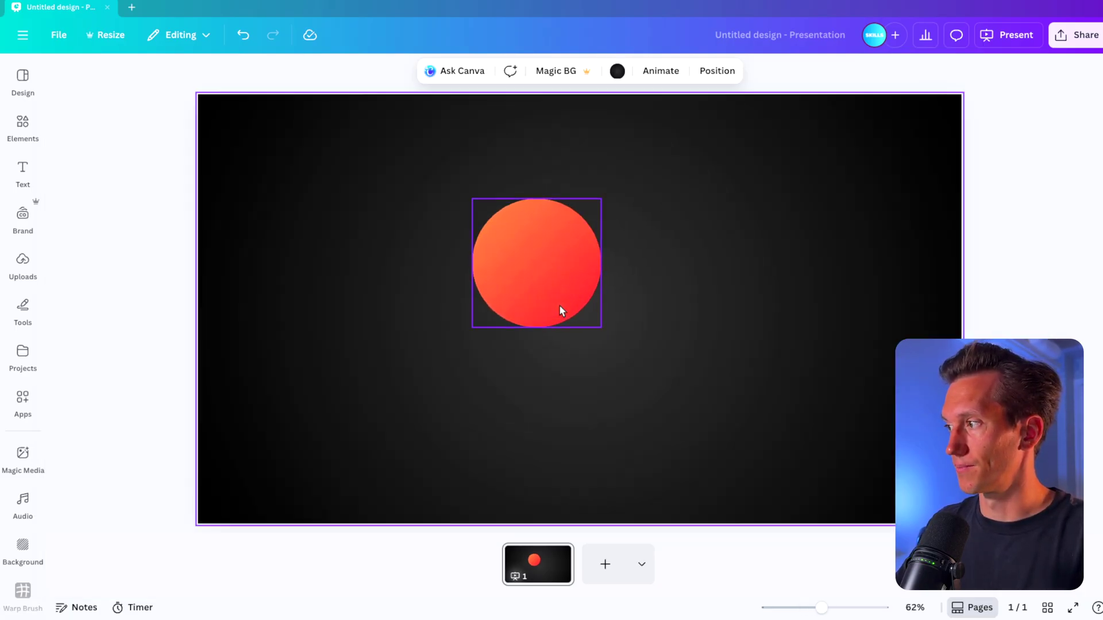
click(560, 302)
drag(601, 198, 570, 229)
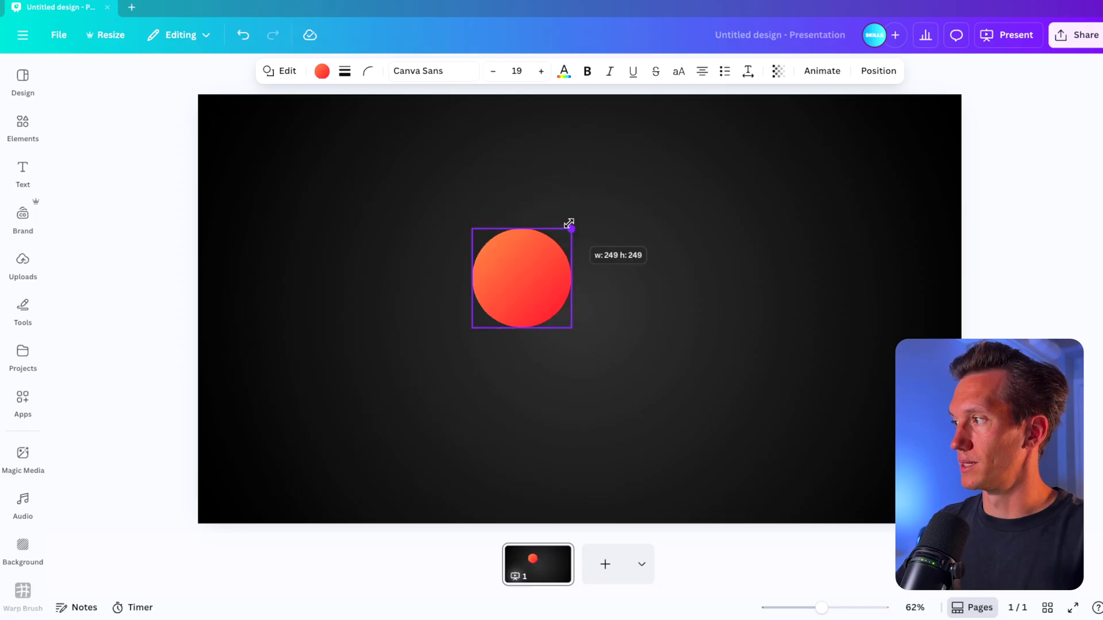
drag(540, 281, 778, 231)
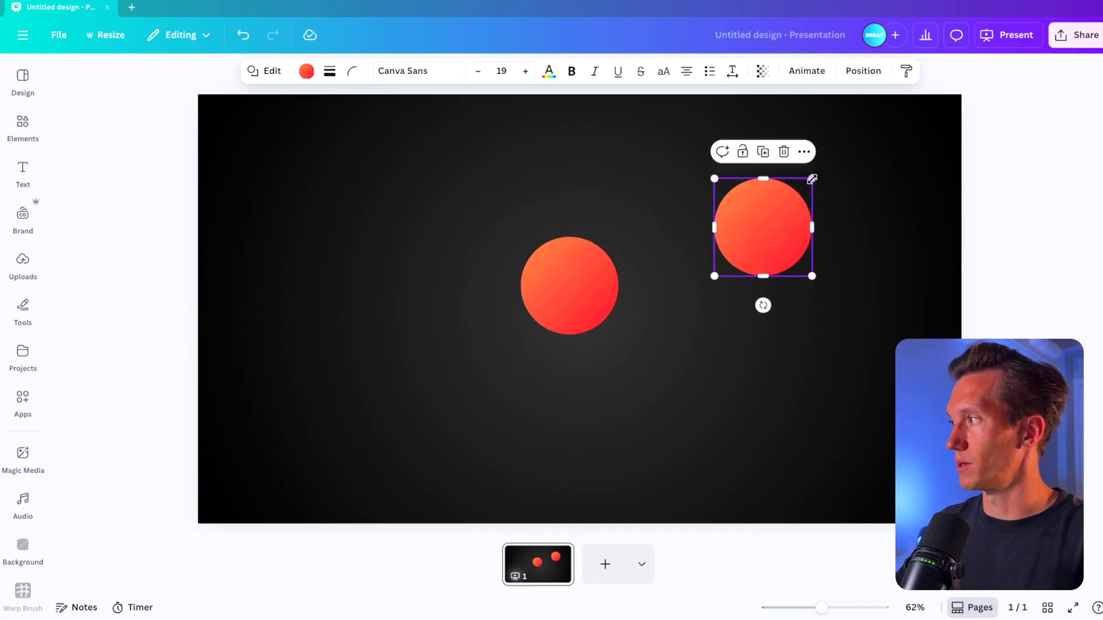
Make two copies of the circle, one larger and one smaller, and arrange all three
drag(812, 177, 868, 163)
drag(801, 218, 763, 356)
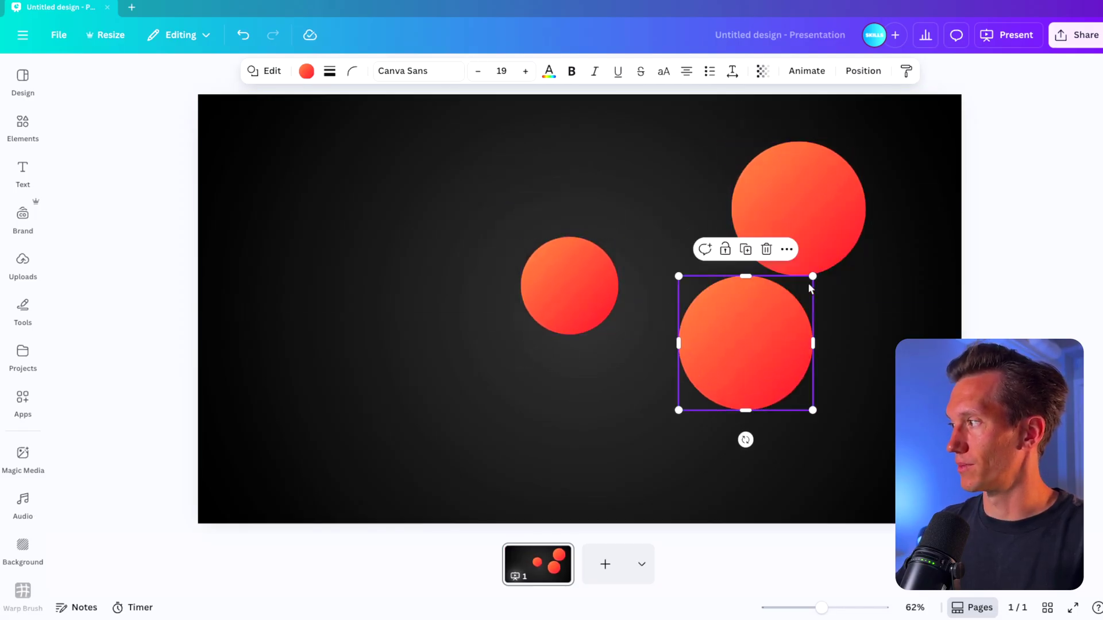
drag(813, 275, 649, 209)
drag(589, 314, 601, 337)
click(650, 209)
click(794, 247)
drag(794, 242, 798, 250)
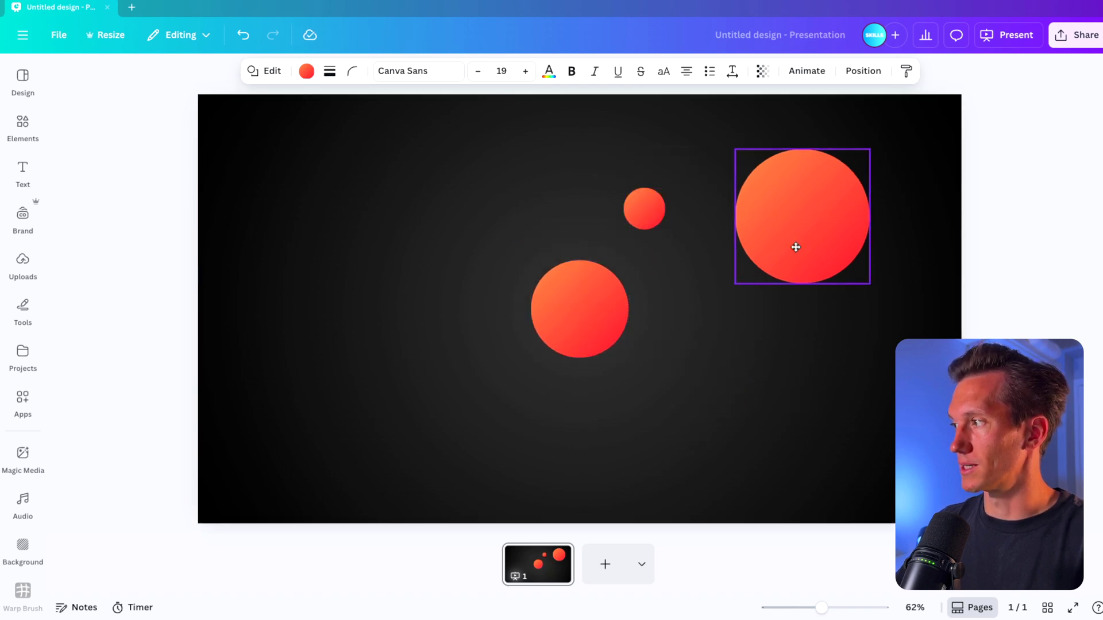
Add a rectangle, stretch it into a large card and round its corners
click(558, 454)
key(r)
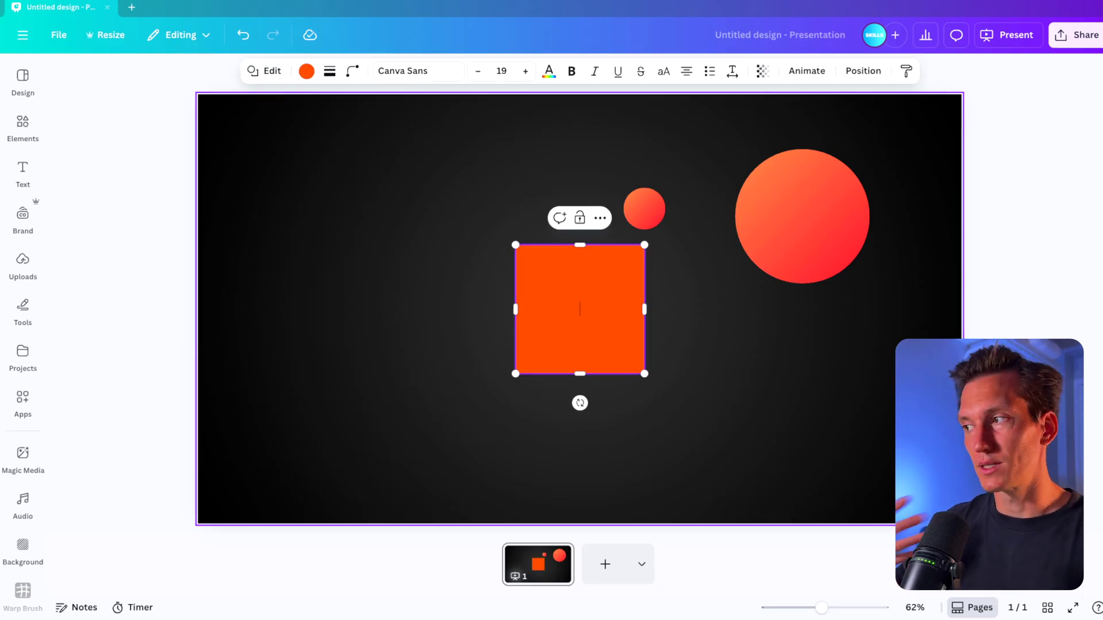
drag(568, 311, 625, 285)
drag(705, 339, 843, 383)
click(353, 71)
drag(307, 127, 308, 127)
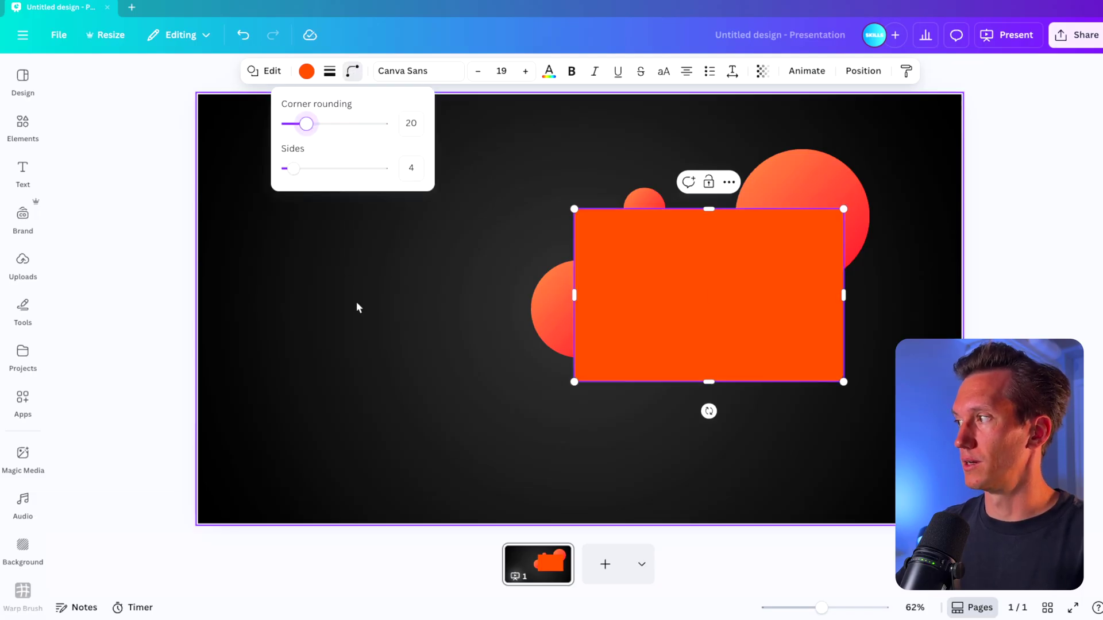
Fill the card white and set its transparency to 34
click(313, 73)
click(156, 283)
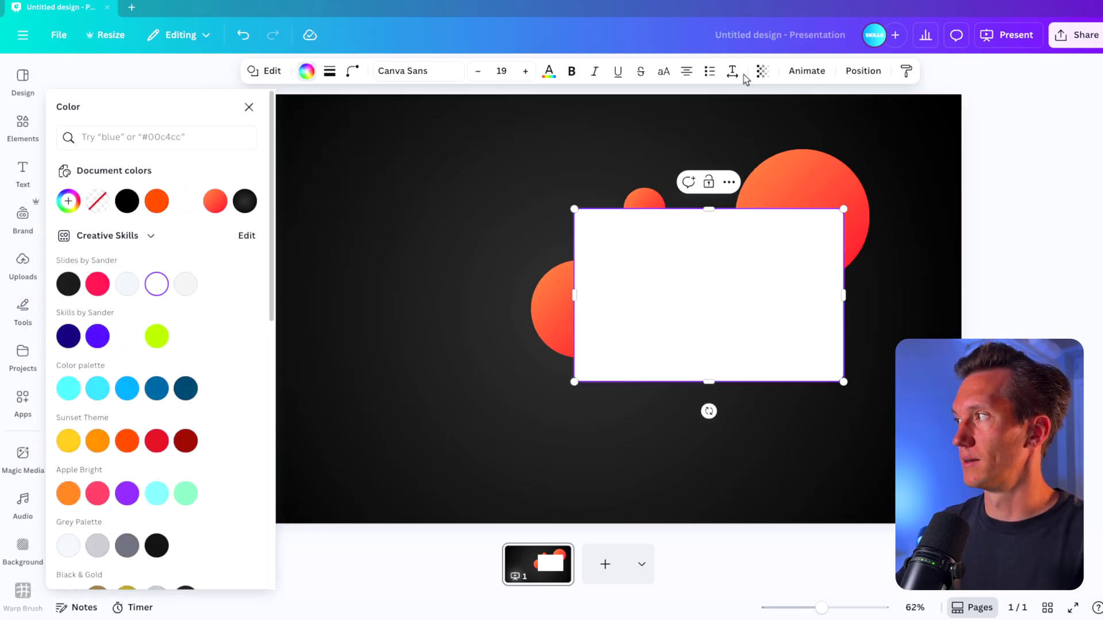
click(762, 71)
drag(789, 124, 730, 123)
click(512, 193)
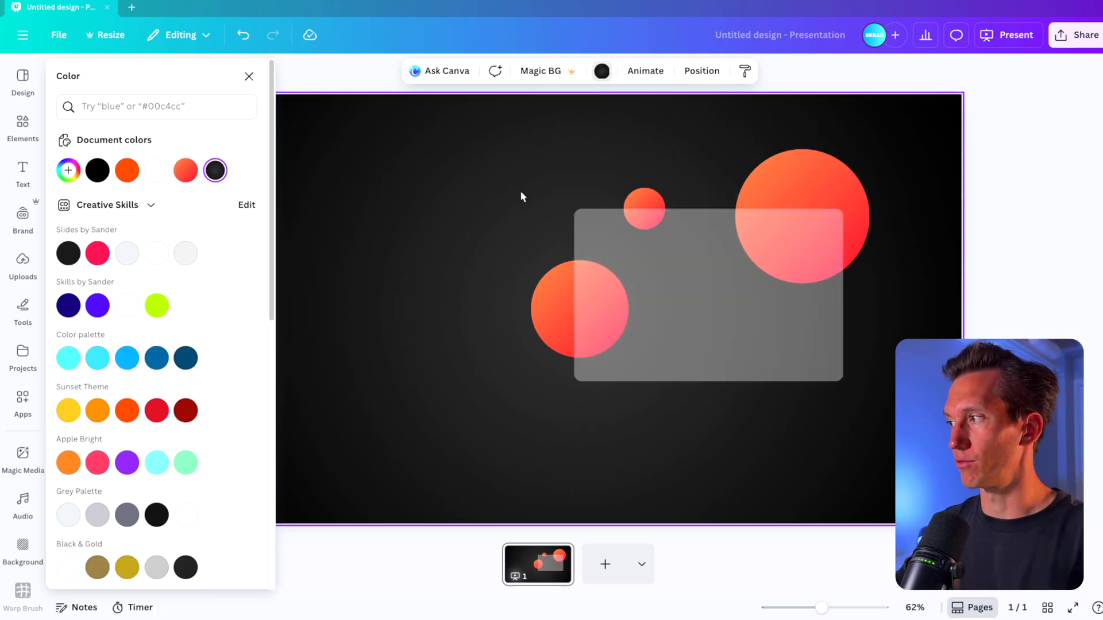
Select the circles and card together, enlarge them slightly and shift them left
drag(458, 162, 879, 386)
drag(945, 371, 989, 414)
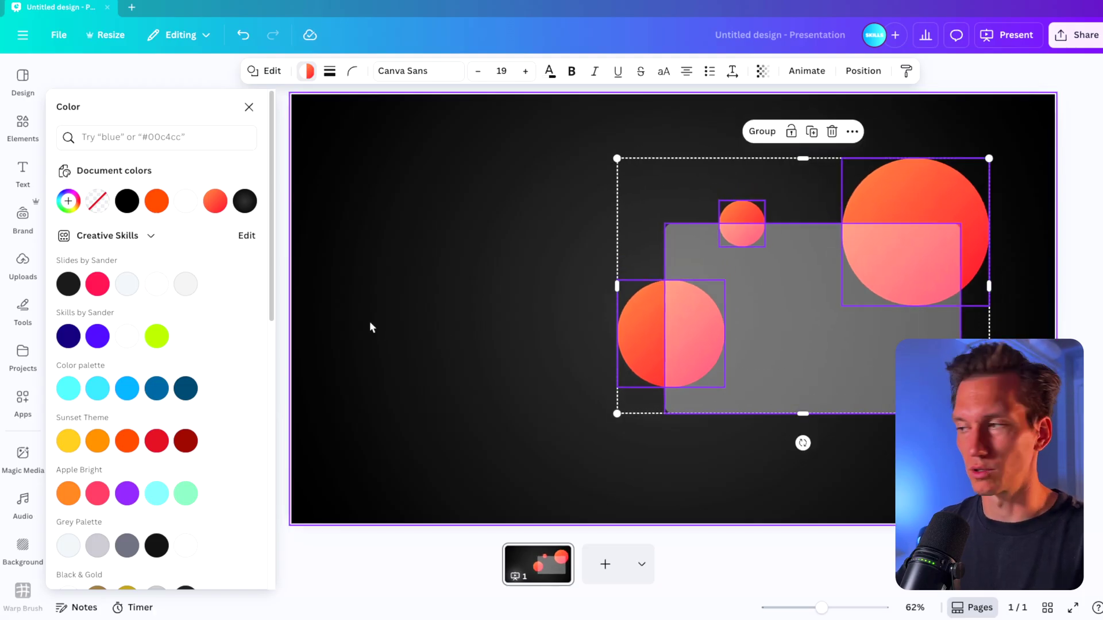
click(249, 107)
scroll(532, 367, down, 3)
drag(659, 291, 620, 290)
scroll(475, 332, up, 3)
scroll(471, 328, down, 2)
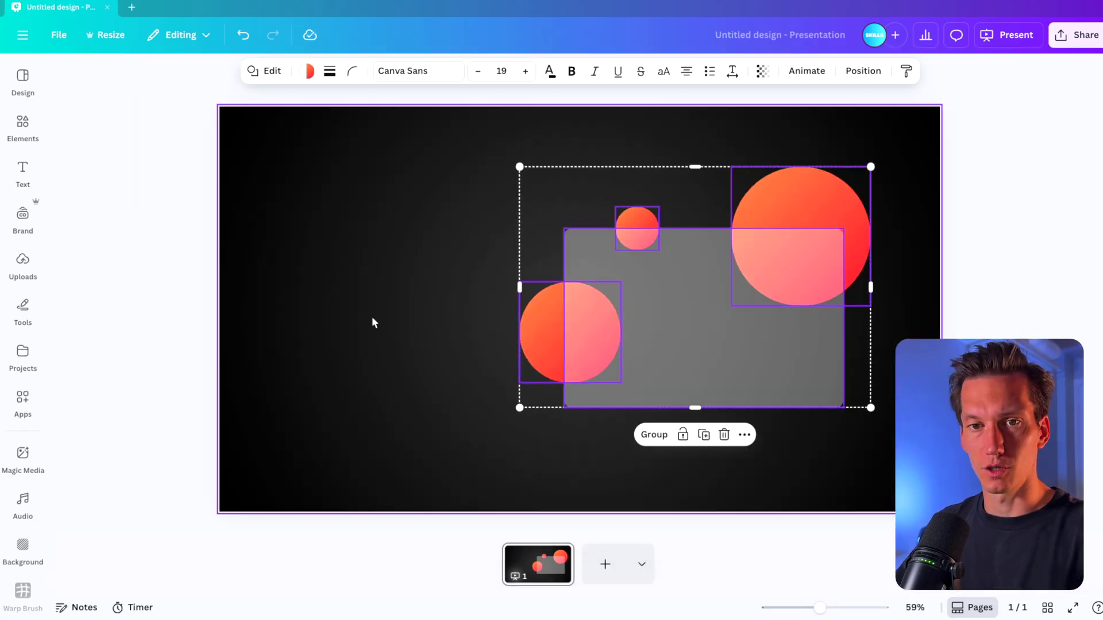
click(326, 254)
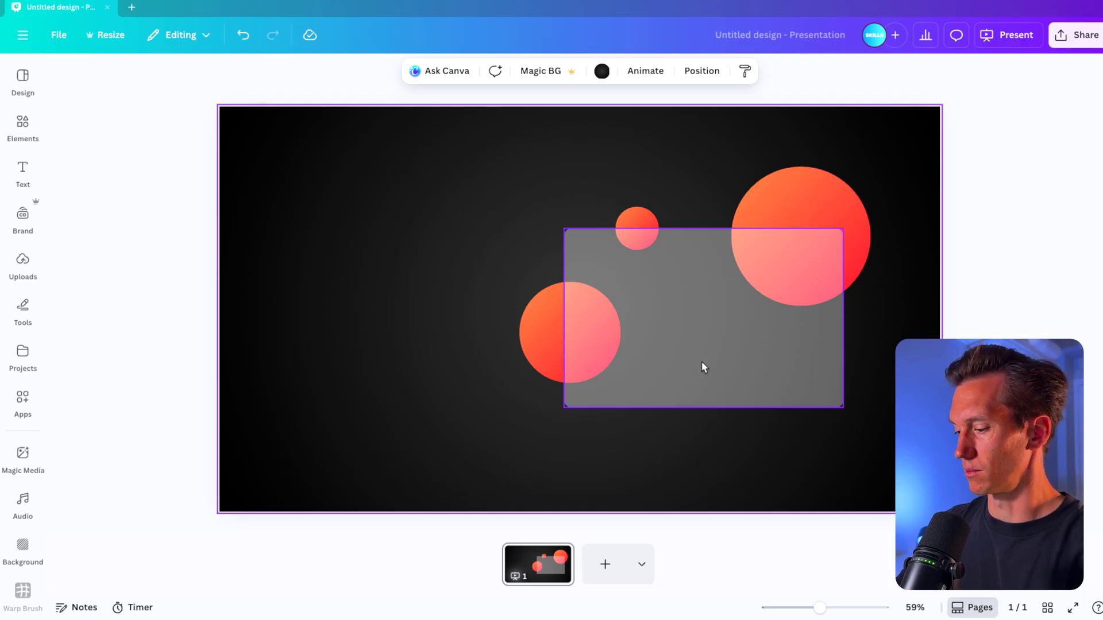
Duplicate the slide and delete the card from the new page 2
key(ctrl+d)
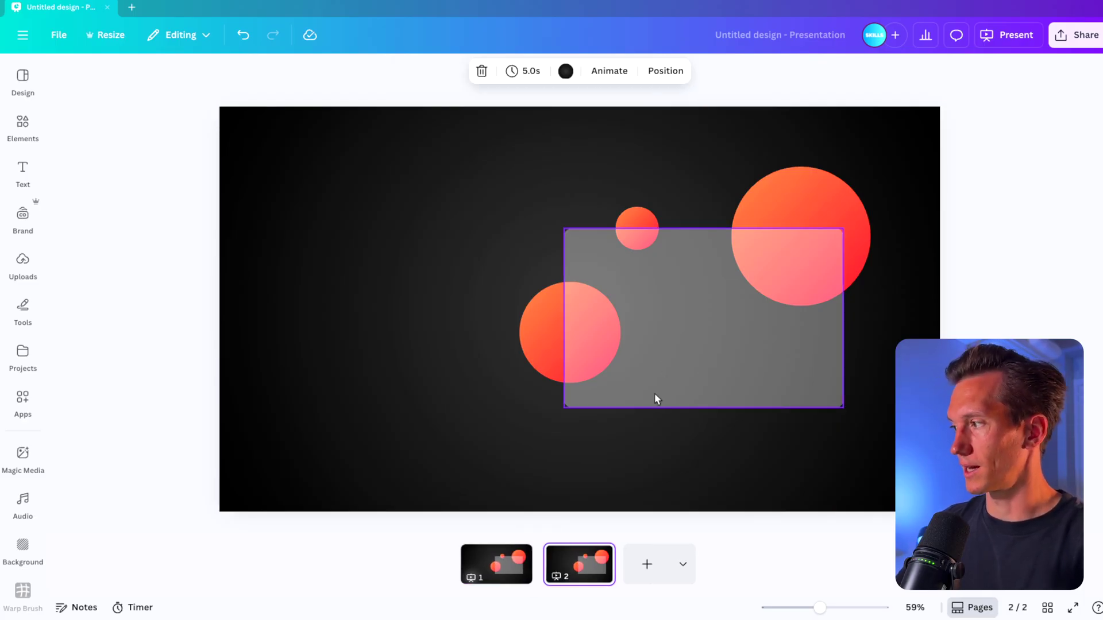
click(688, 367)
key(Delete)
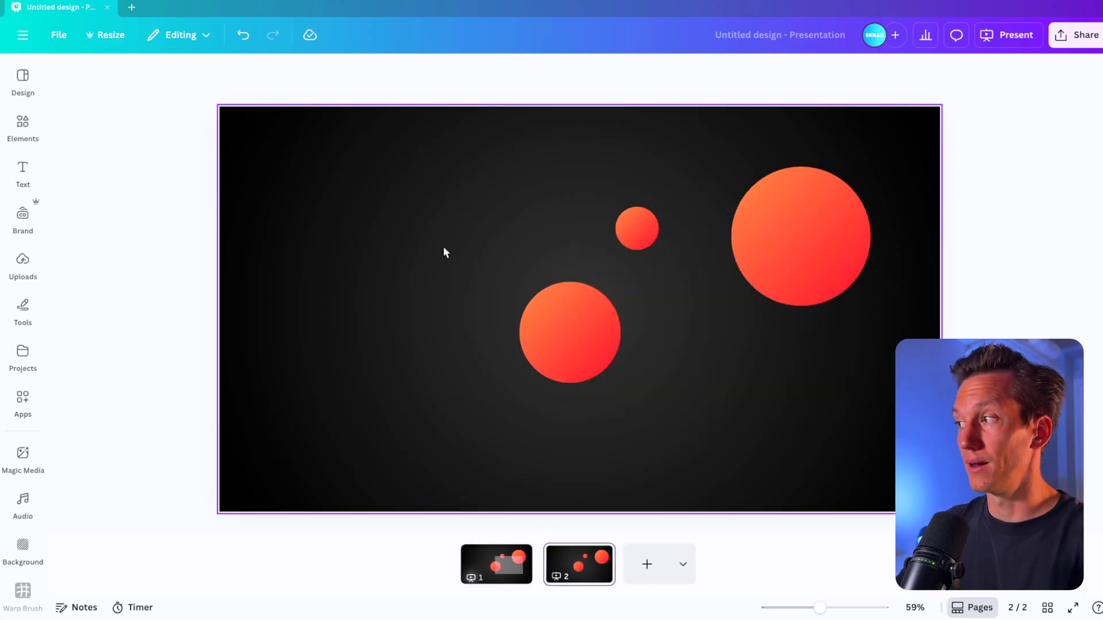
click(443, 246)
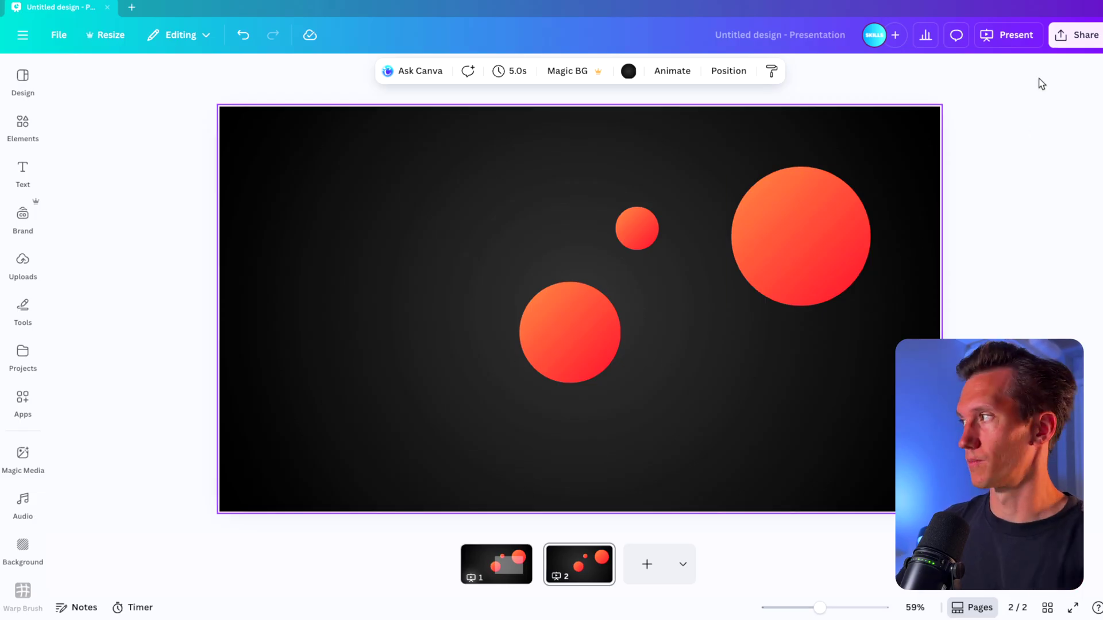
Set up a JPG download of only the current page, Page 2
click(1072, 35)
click(885, 296)
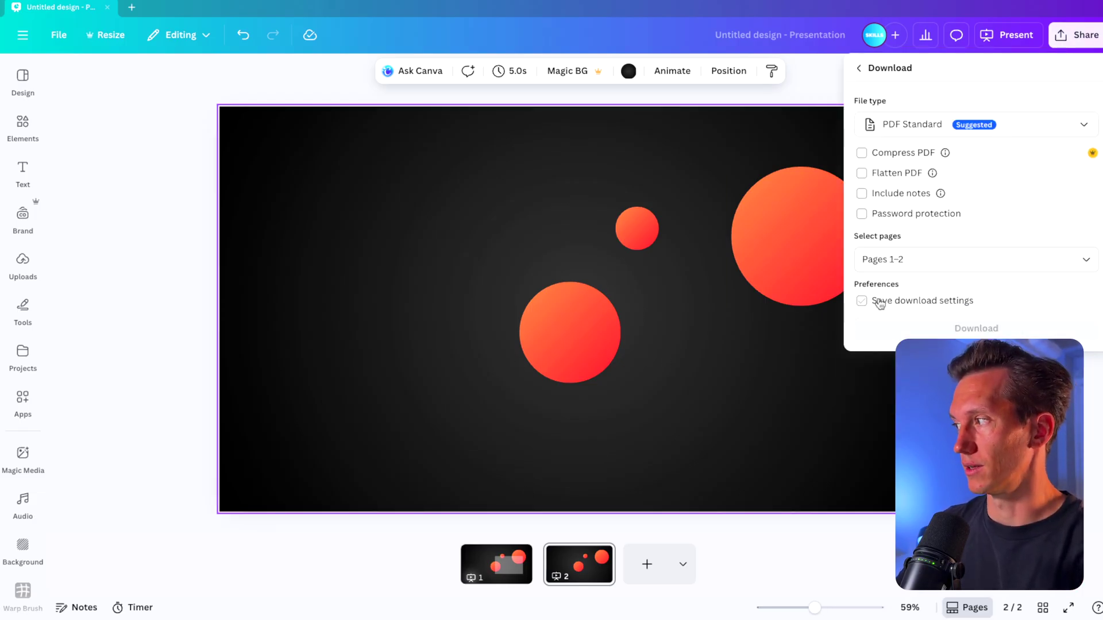
click(919, 259)
click(904, 320)
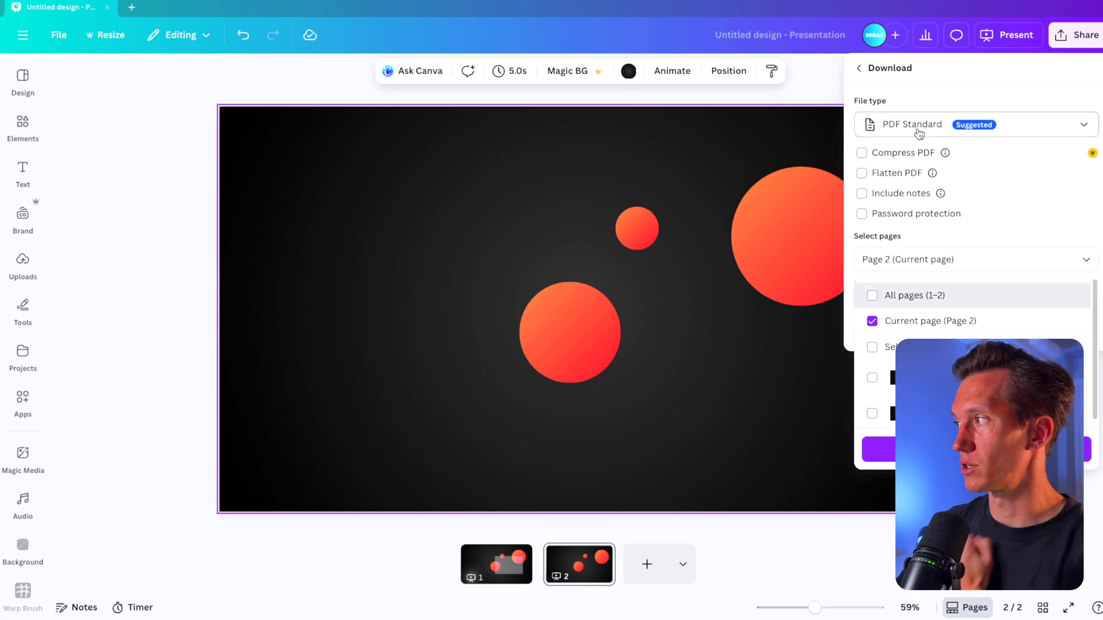
click(919, 131)
click(914, 314)
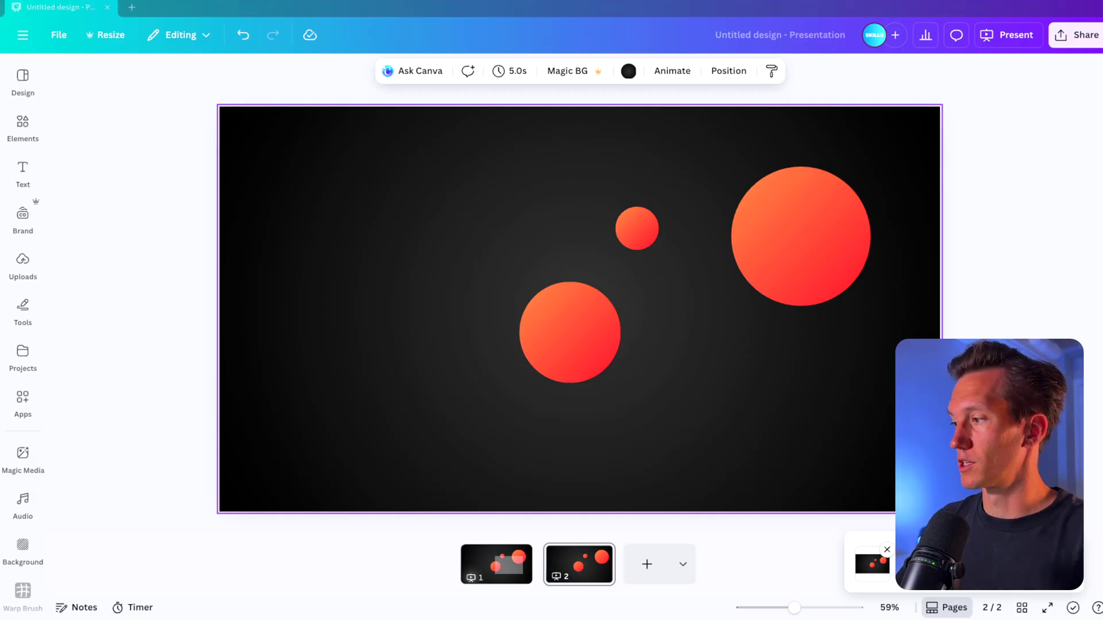
Place the circles picture on slide 2 and enlarge it to cover the whole slide
drag(221, 334, 539, 431)
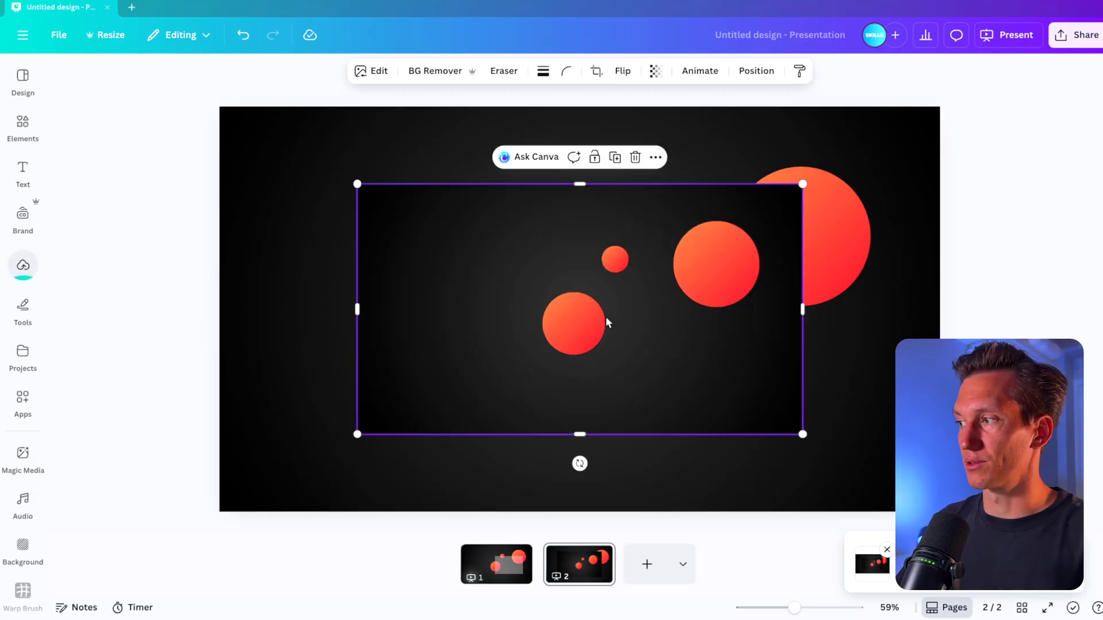
drag(593, 332, 475, 399)
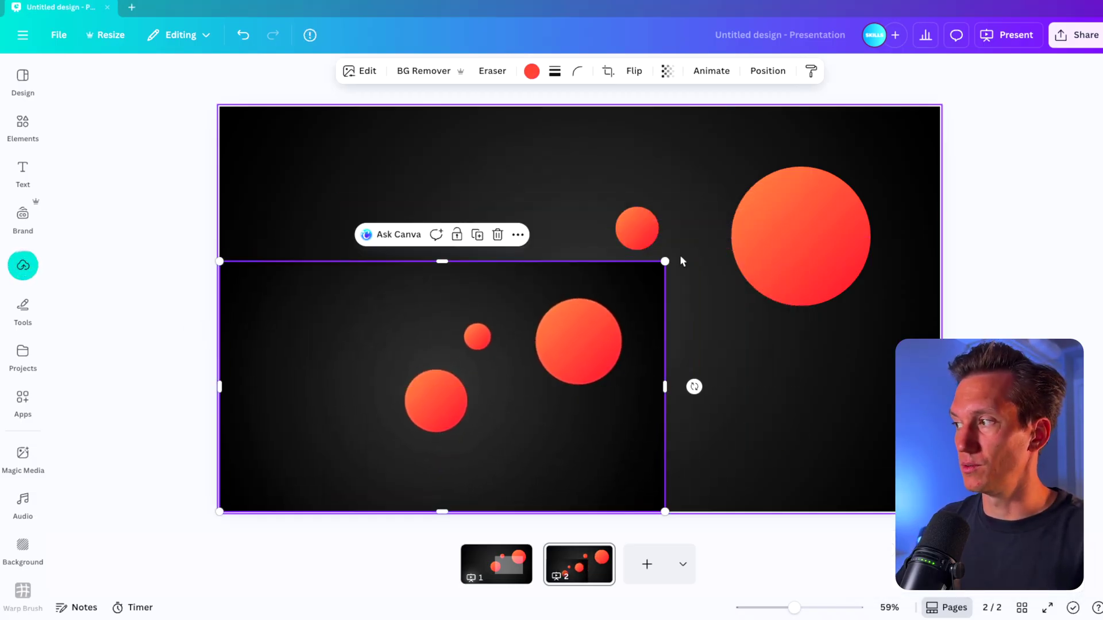
drag(663, 261, 938, 111)
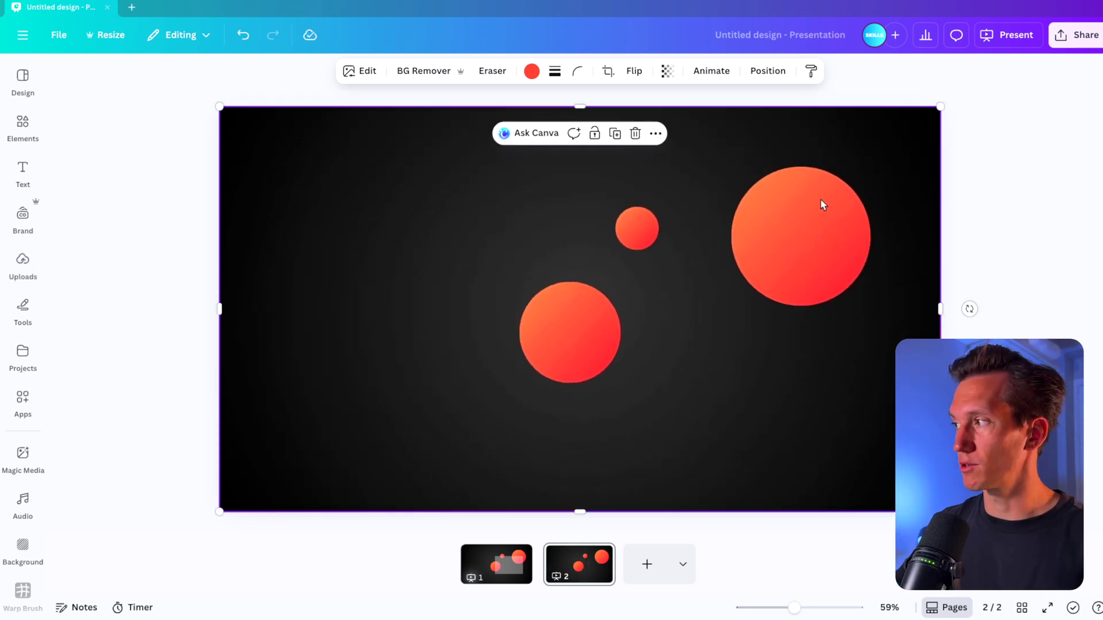
drag(797, 229, 852, 350)
key(ctrl+z)
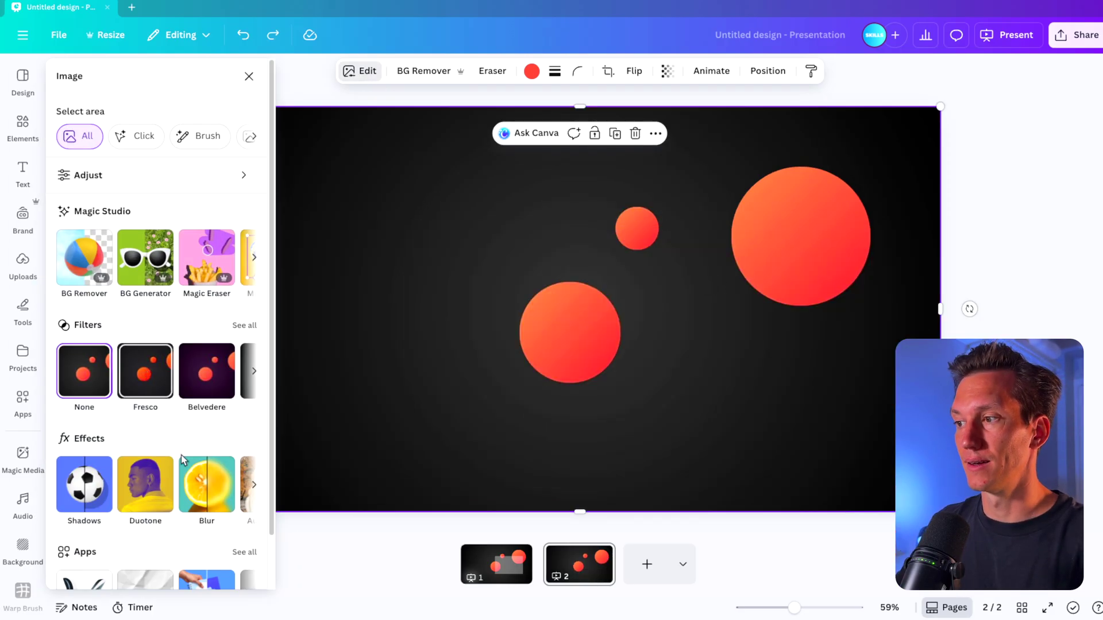
Apply a whole-image blur at intensity 70 to the picture
click(190, 495)
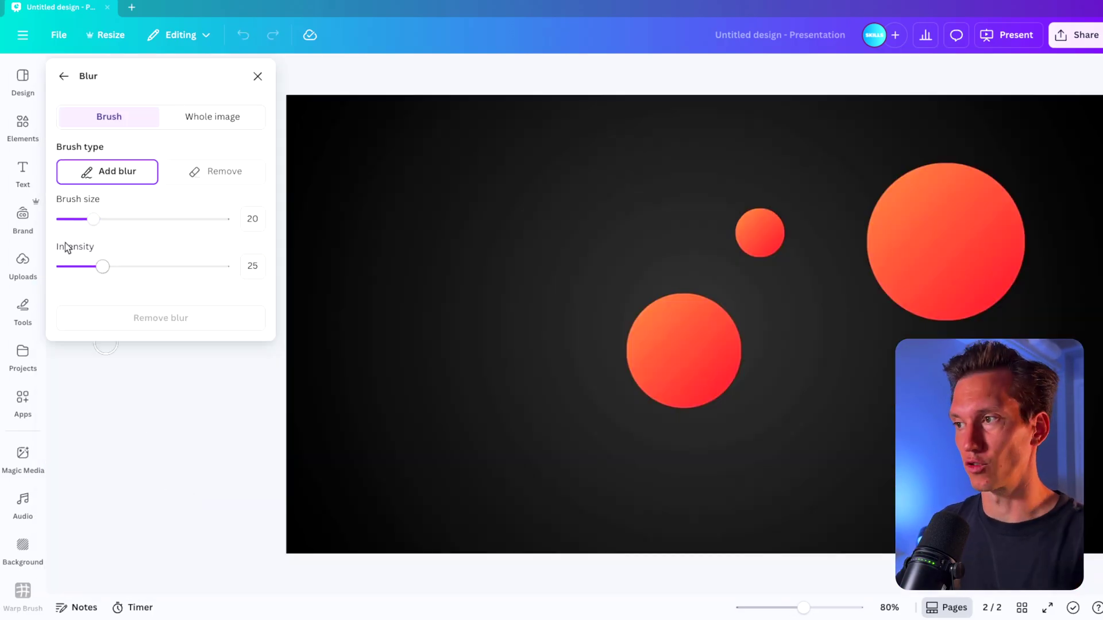
click(197, 118)
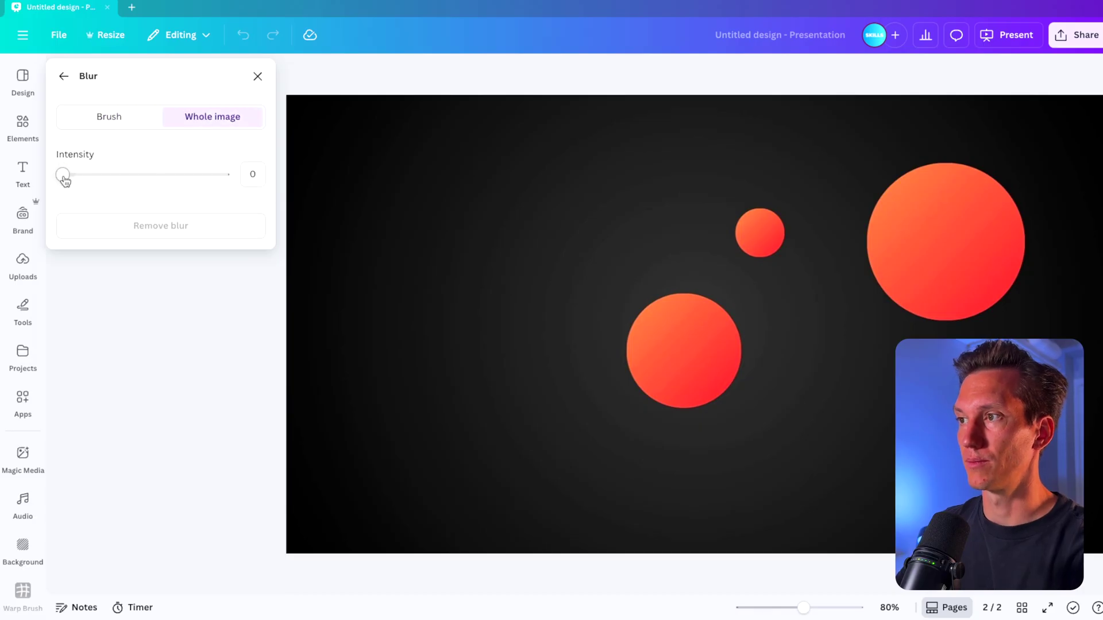
drag(66, 179, 167, 182)
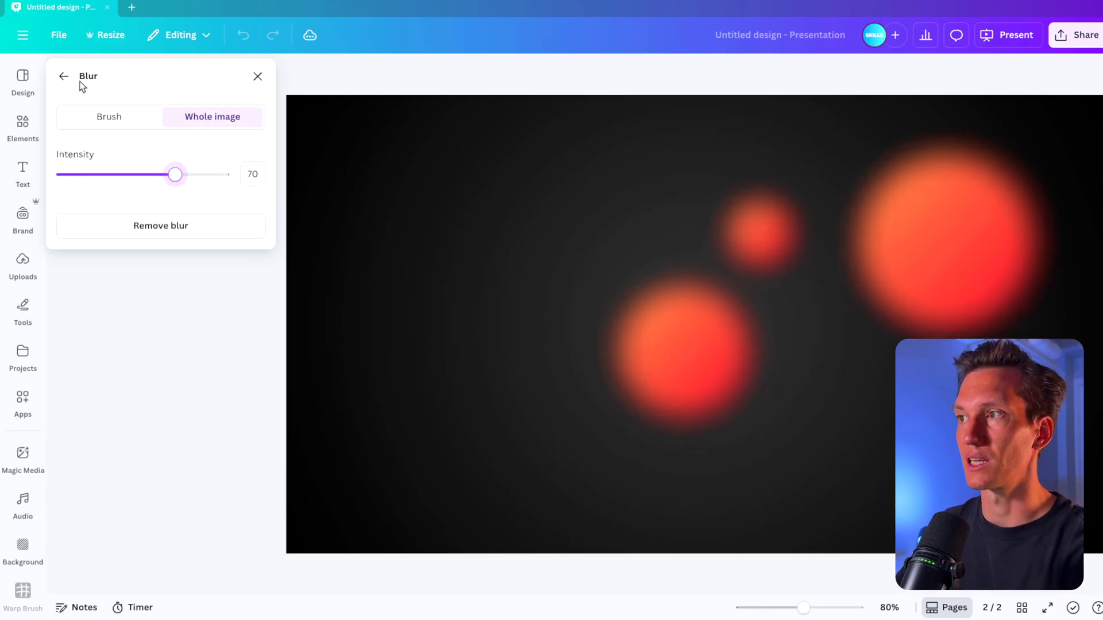
click(62, 80)
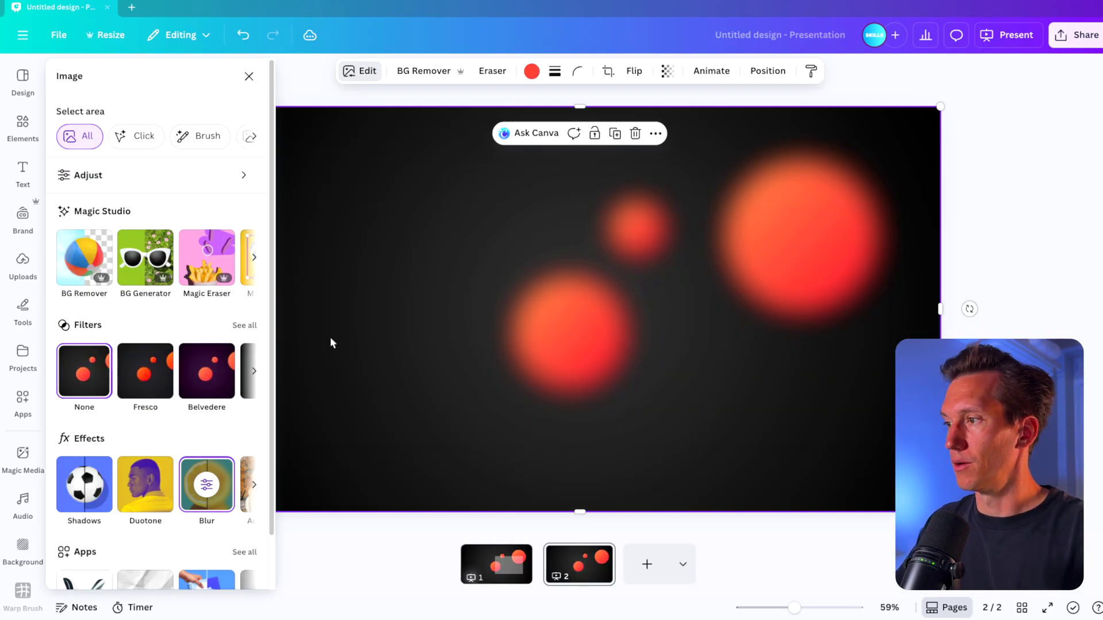
Roughly crop the blurred picture's left, top, right and bottom edges toward card size
click(249, 77)
drag(218, 315, 564, 318)
drag(753, 106, 756, 207)
drag(939, 309, 849, 303)
click(1028, 302)
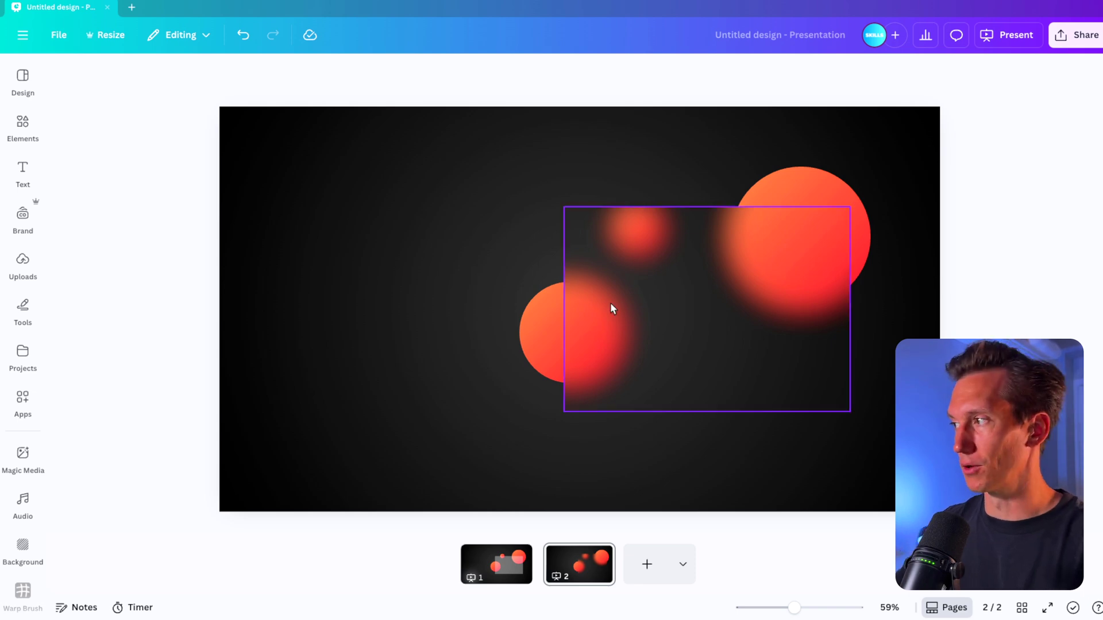
click(712, 217)
drag(709, 208, 699, 223)
drag(699, 406, 702, 401)
click(474, 237)
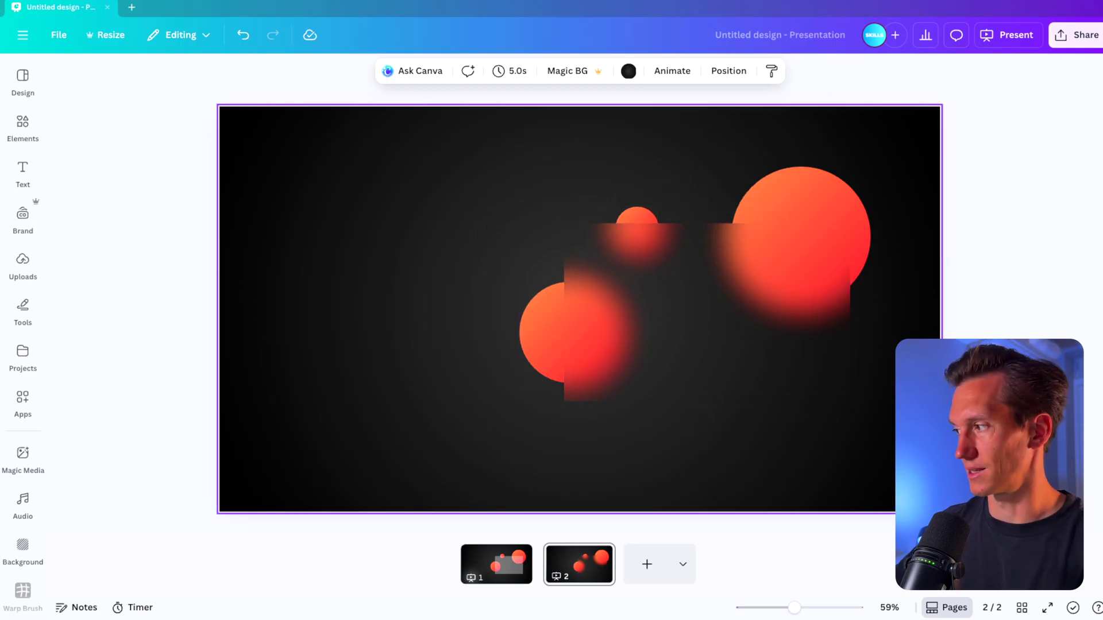
Copy the grey card from slide 1 and paste it in place on slide 2
click(496, 564)
click(629, 403)
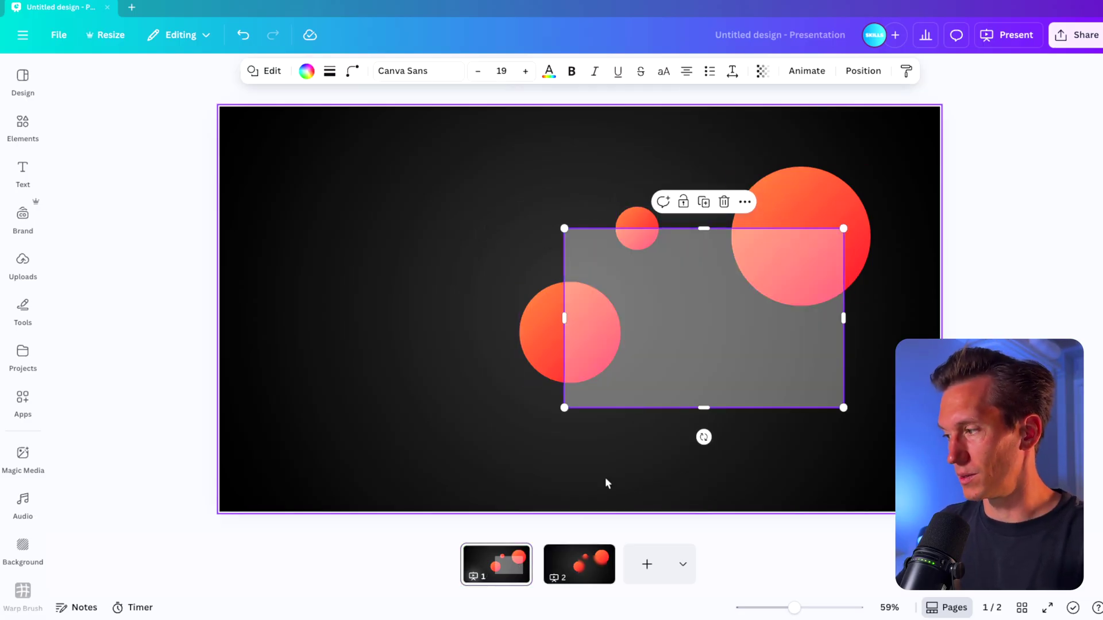
click(551, 577)
key(ctrl+v)
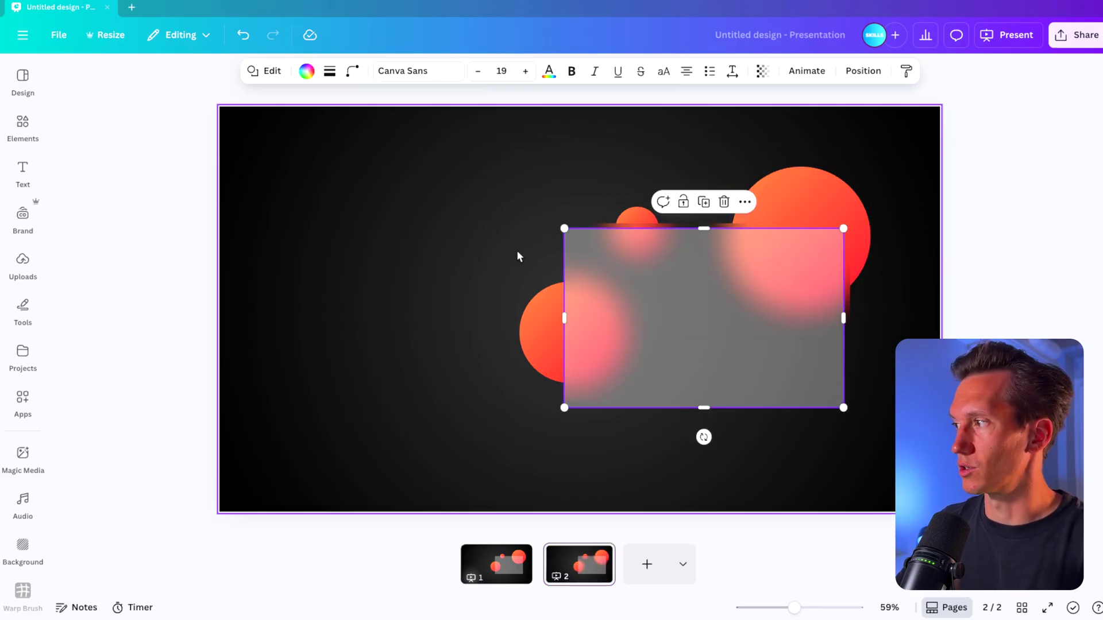
Align the picture's four crop edges to the pasted card, then delete the card
drag(519, 197, 597, 253)
click(578, 295)
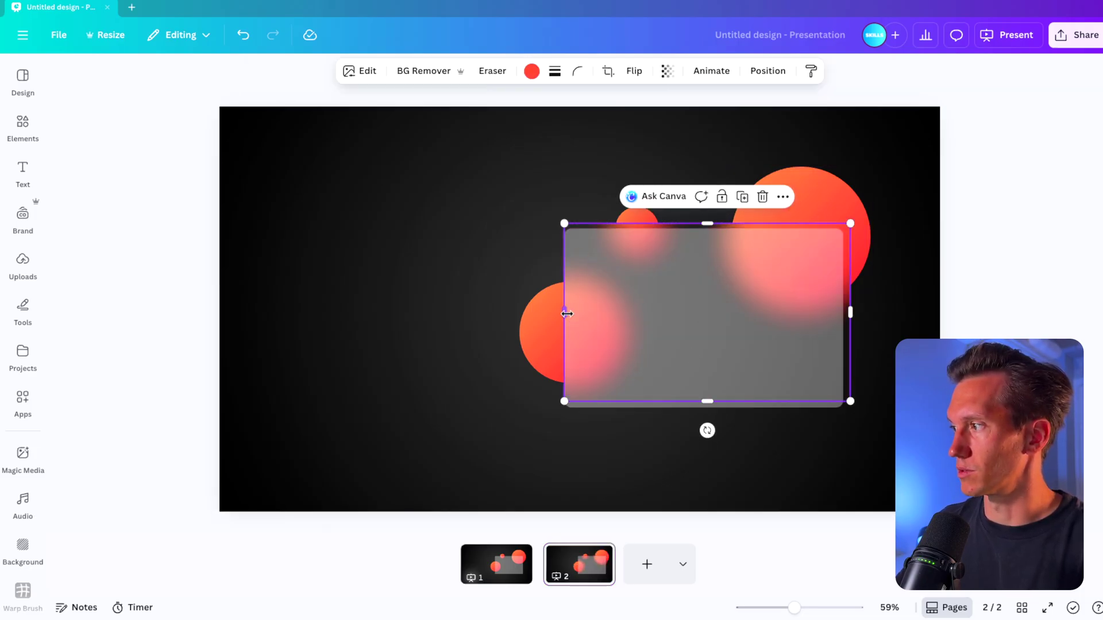
mouse_move(567, 313)
mouse_down()
mouse_move(547, 313)
mouse_move(564, 313)
mouse_up()
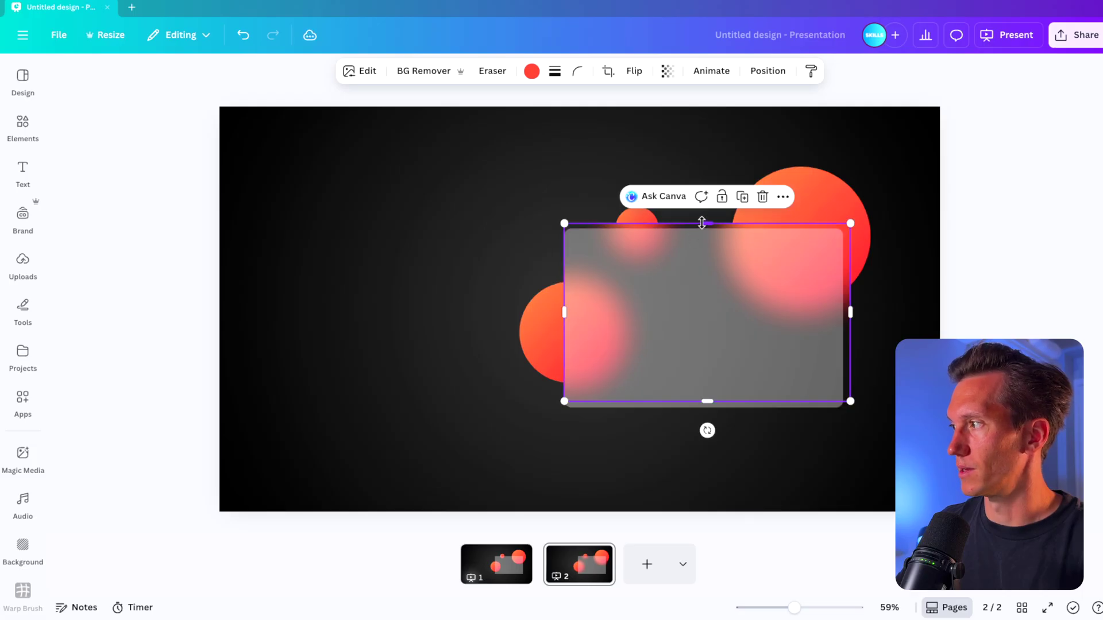
drag(702, 222, 701, 228)
drag(710, 397, 709, 407)
drag(848, 321, 843, 320)
click(712, 263)
key(Delete)
click(605, 276)
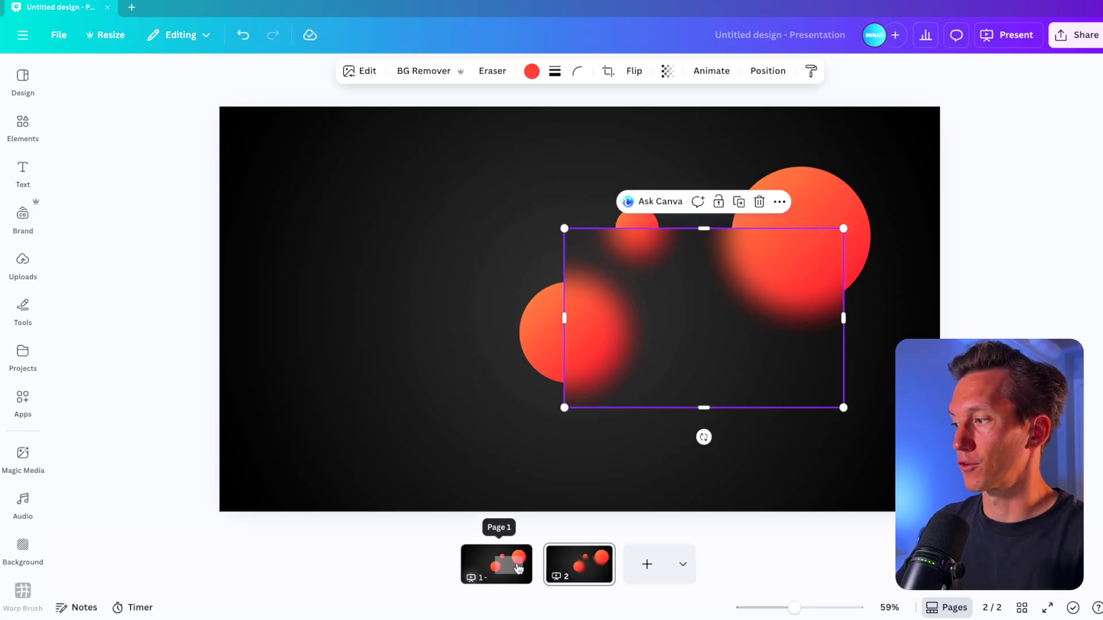
Round the blurred picture's corners to 25
click(577, 71)
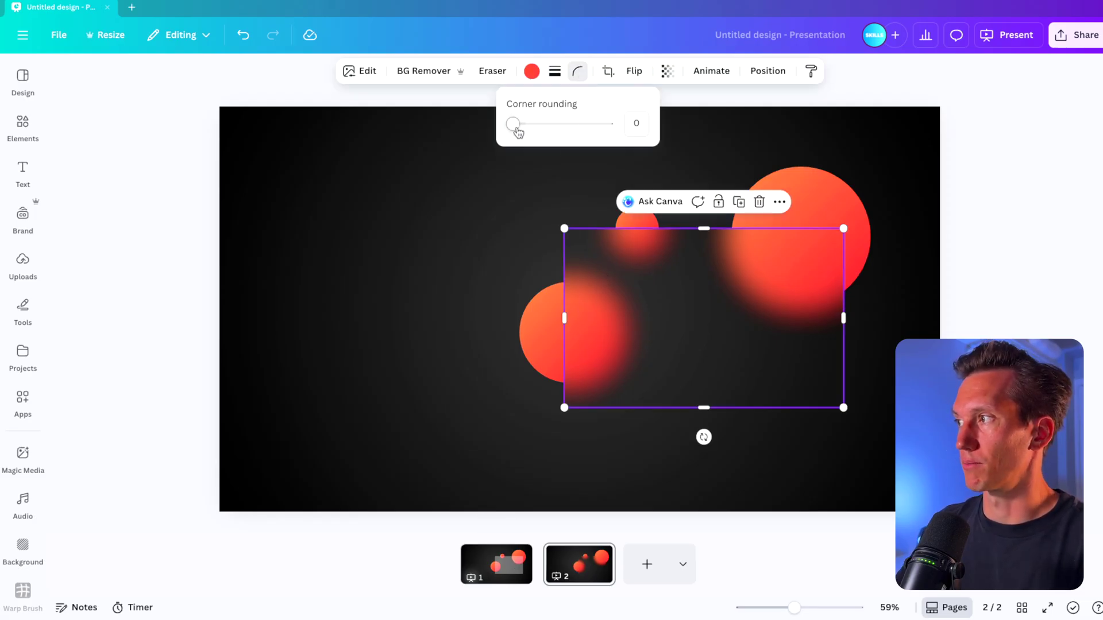
drag(517, 129, 521, 129)
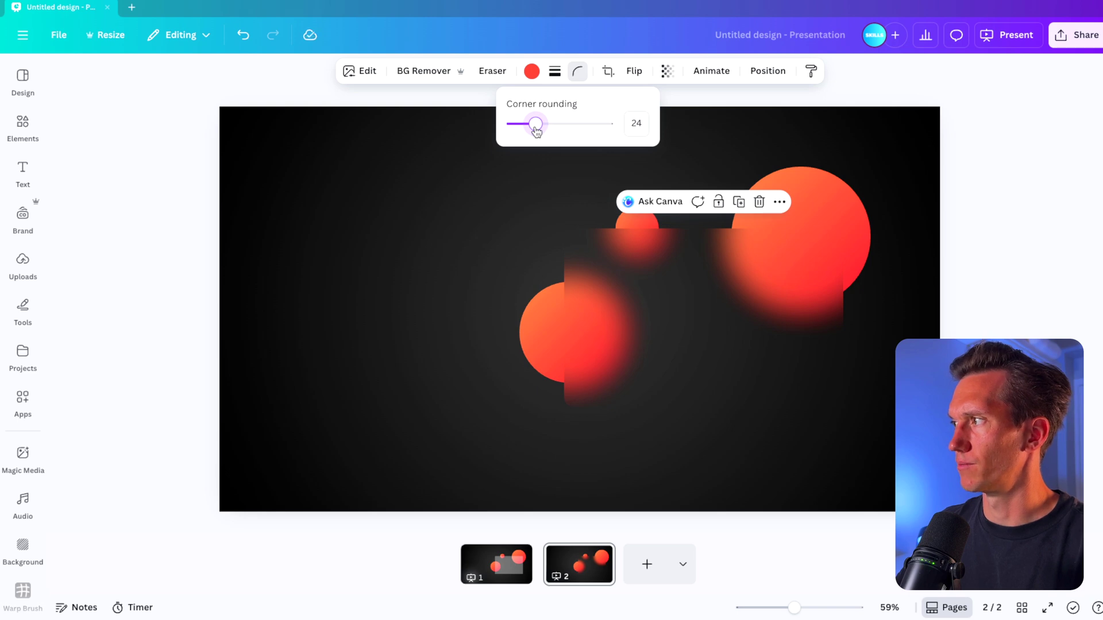
drag(536, 124, 536, 124)
On slide 1, round the grey card's corners to 25
click(498, 582)
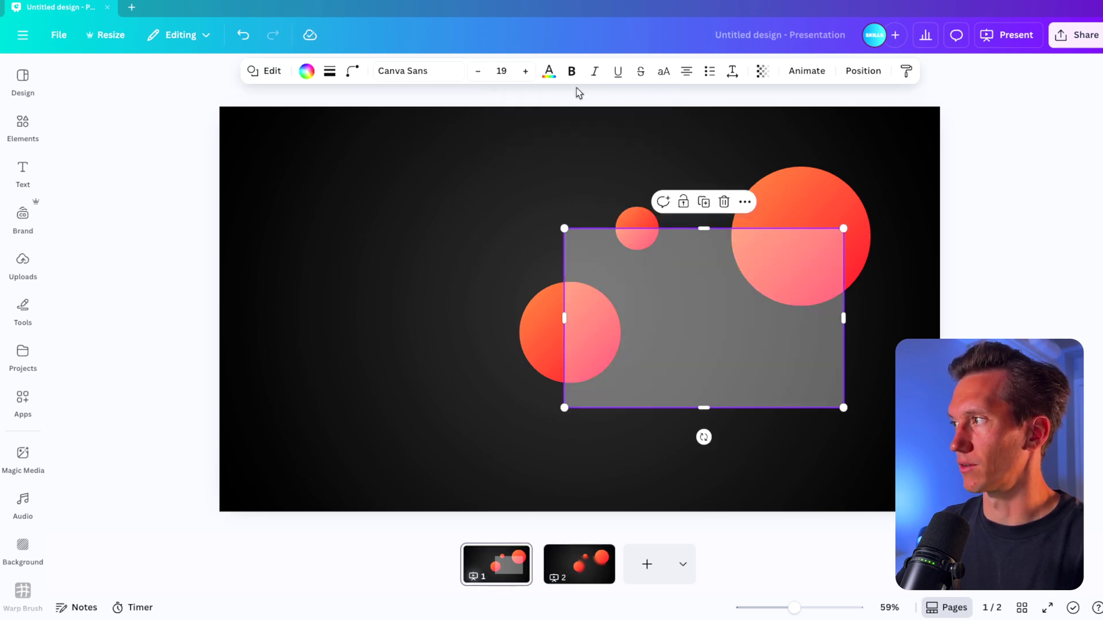
click(353, 72)
drag(308, 133, 313, 130)
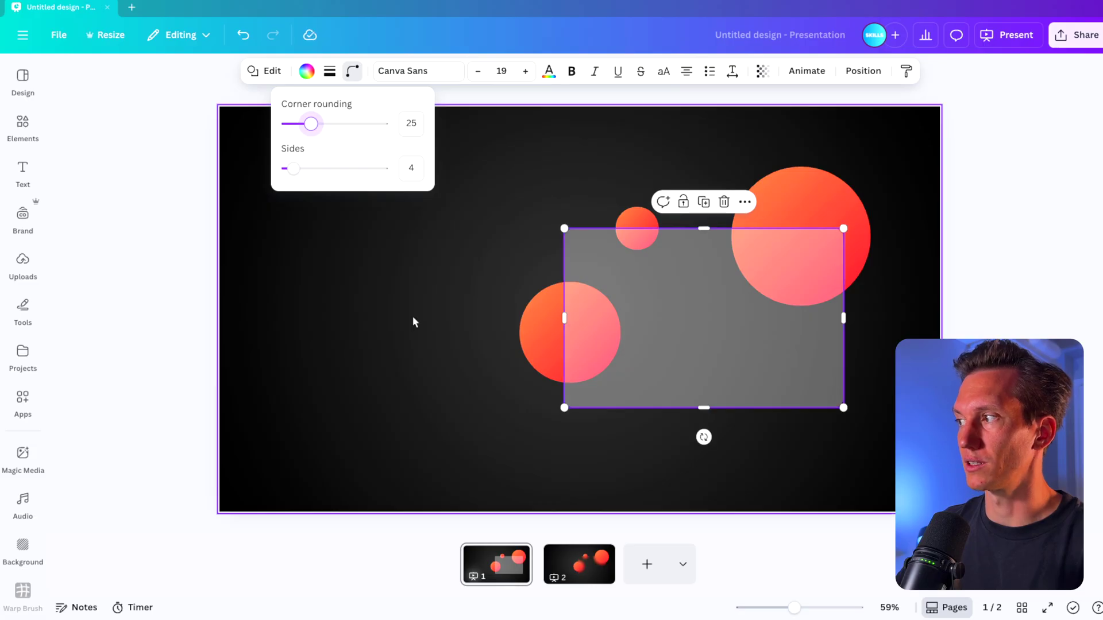
click(493, 234)
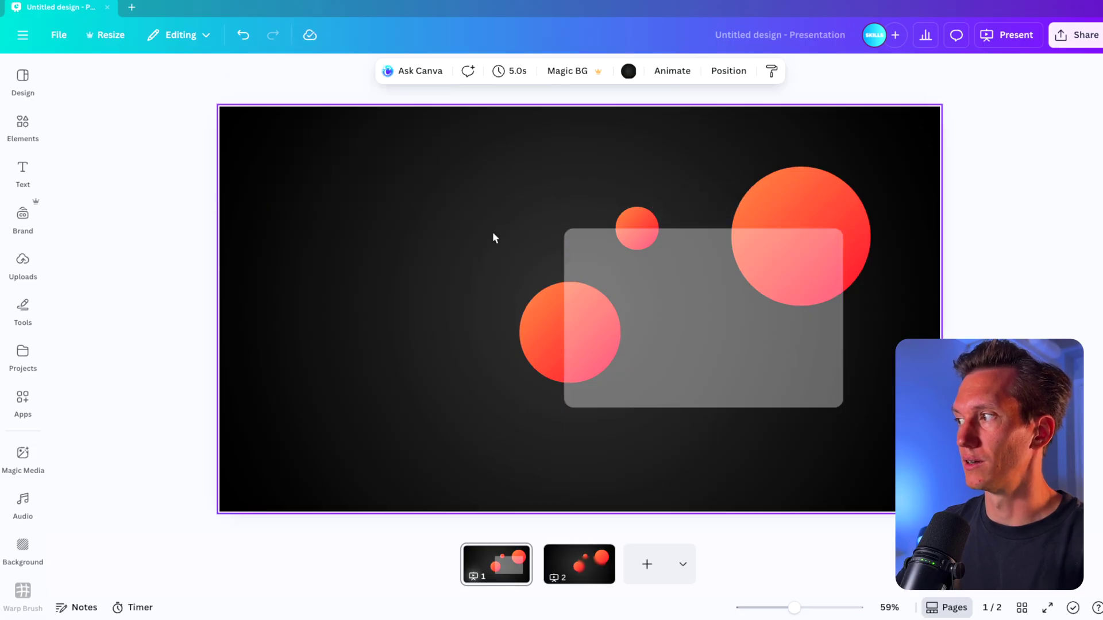
Give the blurred patch on slide 2 a white #FFFFFF outline shadow
click(612, 577)
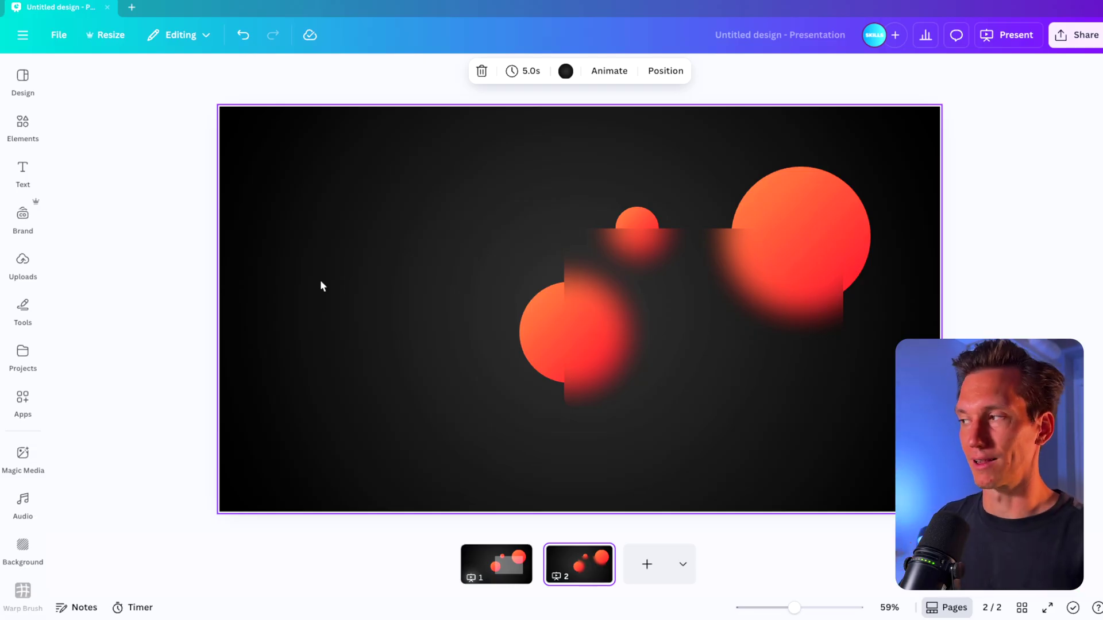
click(691, 290)
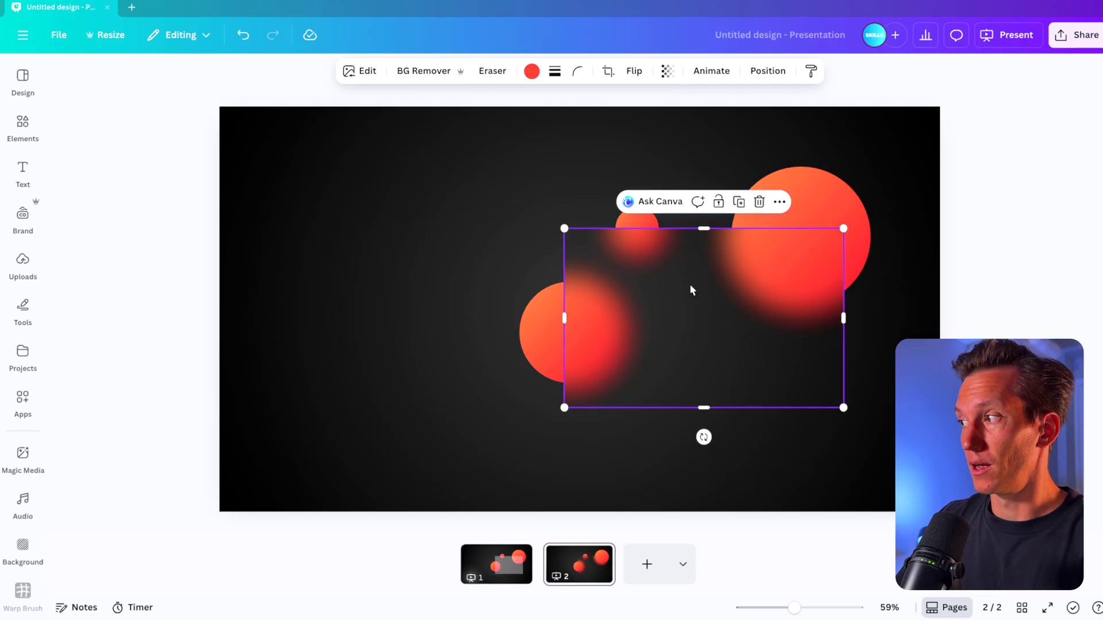
click(367, 71)
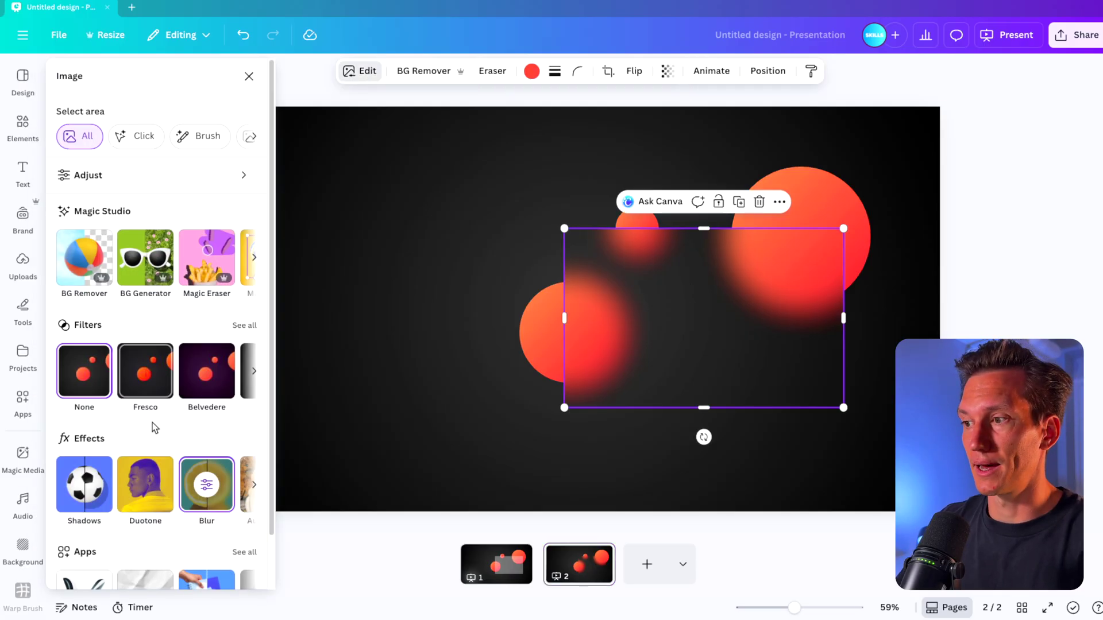
click(89, 492)
click(235, 233)
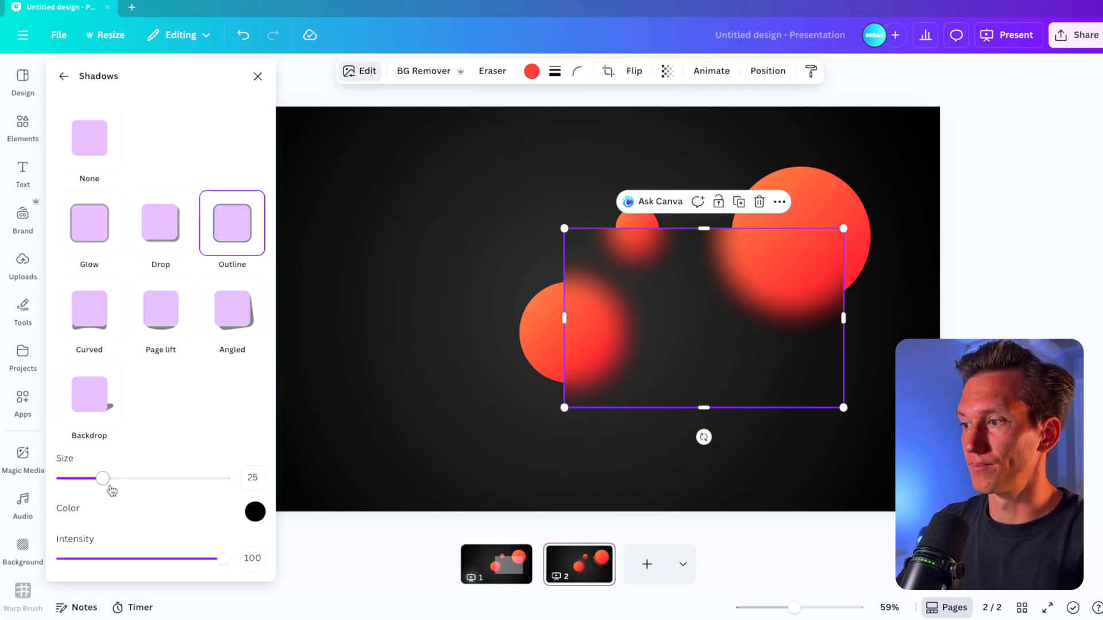
click(254, 511)
drag(258, 434, 236, 333)
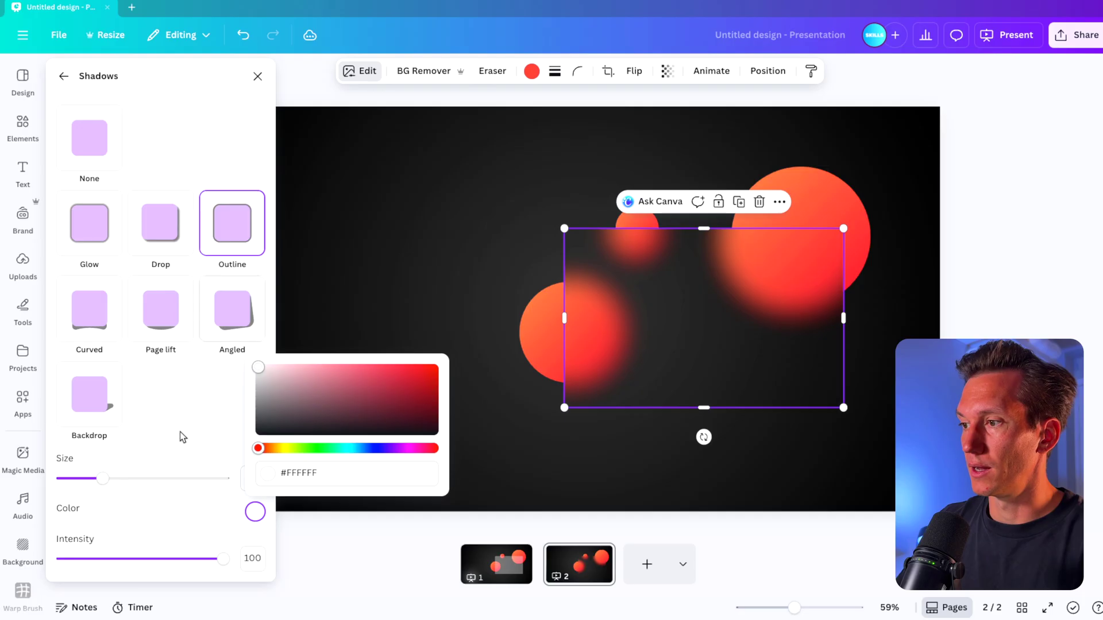
click(377, 284)
Undo an accidental stretch of the patch to the slide's left edge
click(560, 317)
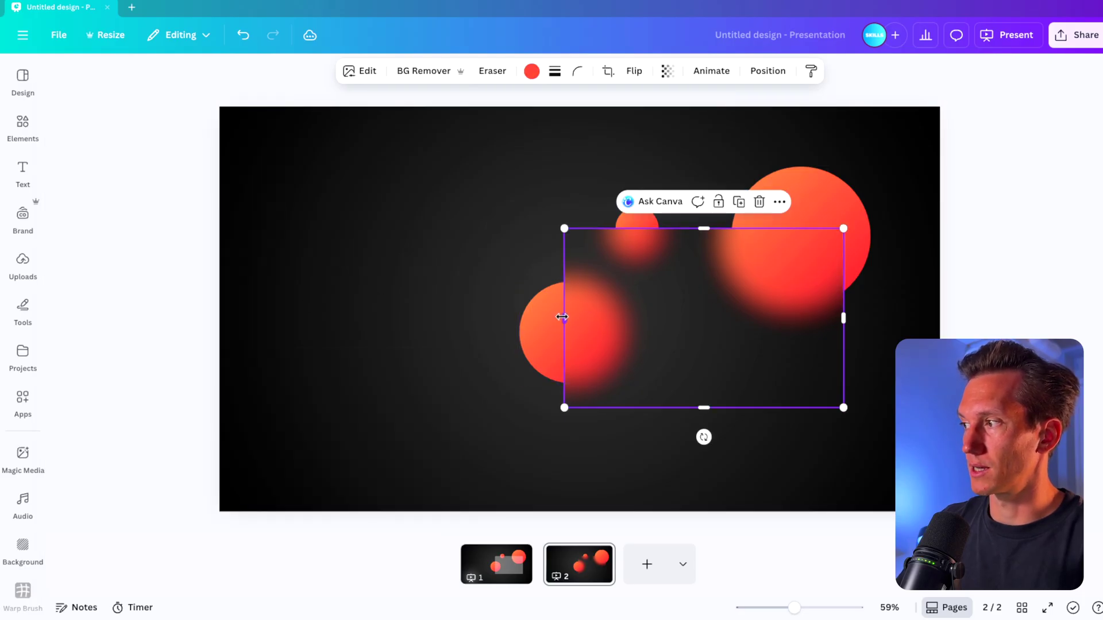
drag(562, 318, 219, 298)
click(216, 298)
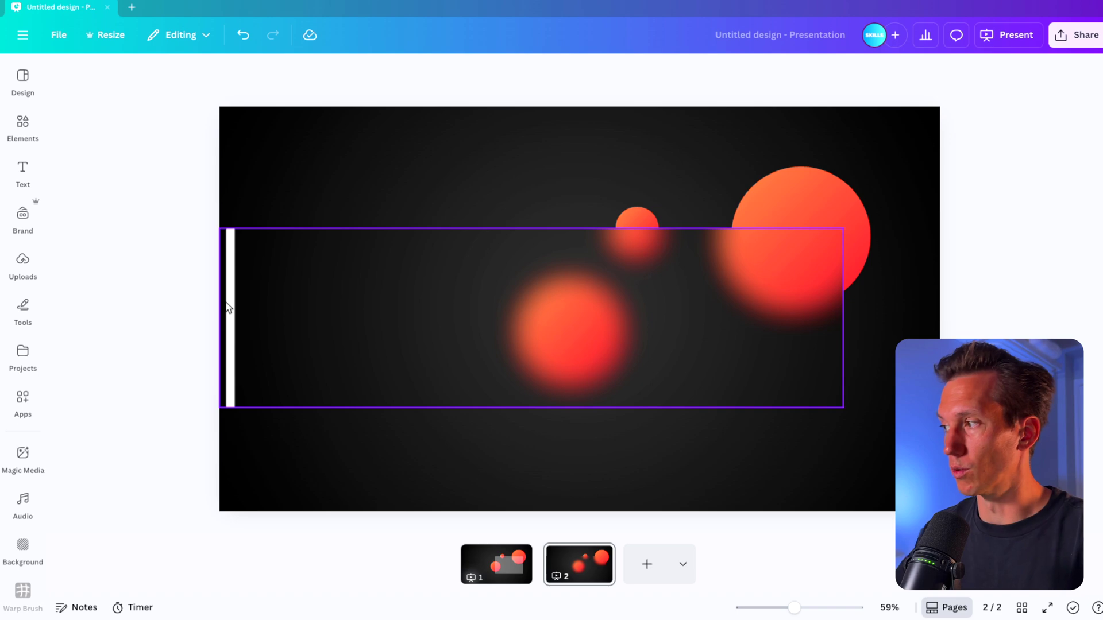
key(ctrl+z)
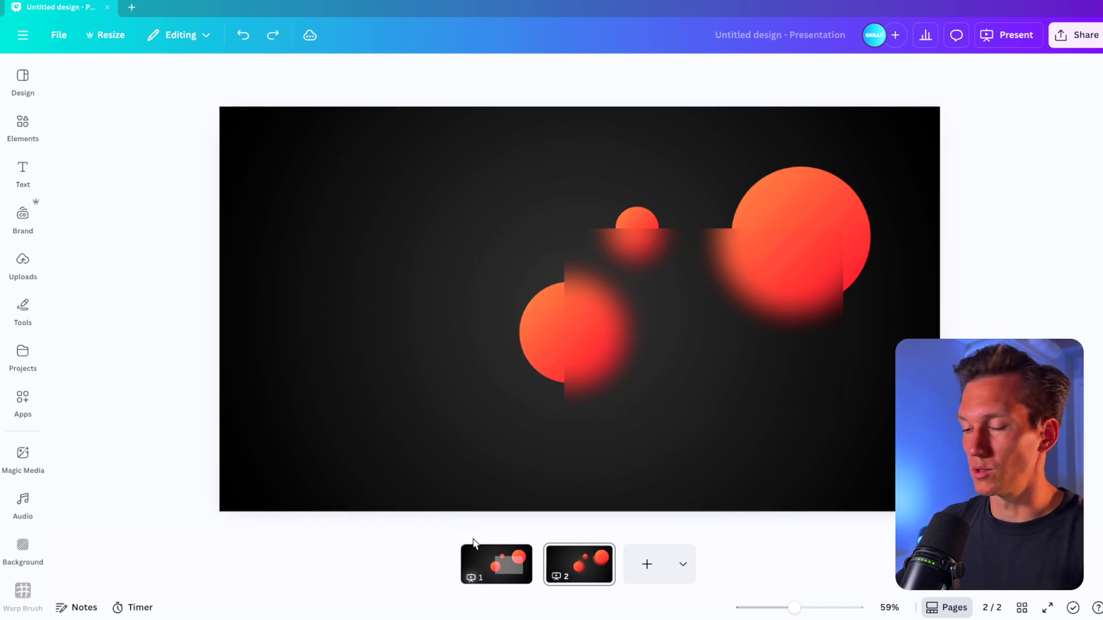
Centre the grey card on slide 2 over the blurred patch
click(472, 546)
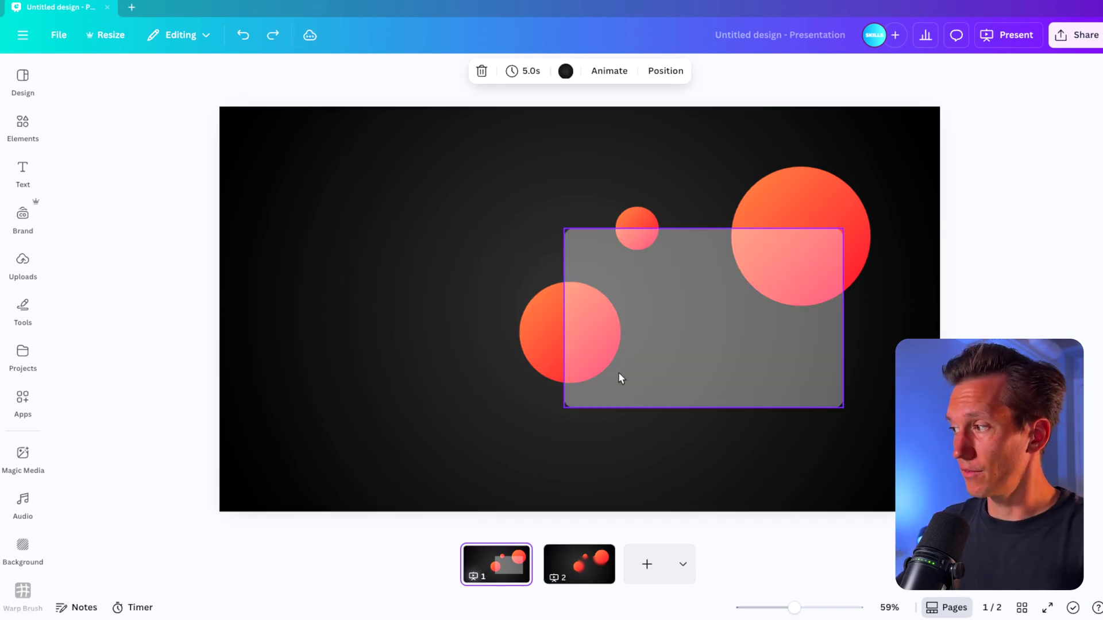
click(618, 378)
click(606, 555)
click(647, 386)
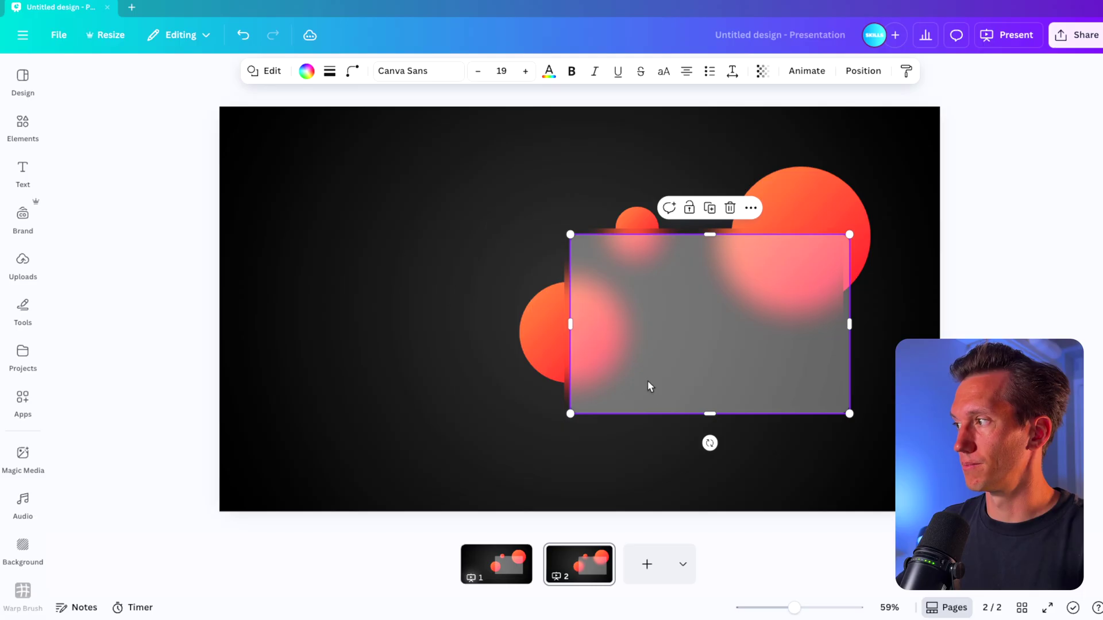
drag(647, 387, 677, 345)
Apply a silver gradient to the card, making its first colour white with lowered opacity
click(306, 70)
scroll(180, 347, down, 3)
click(131, 518)
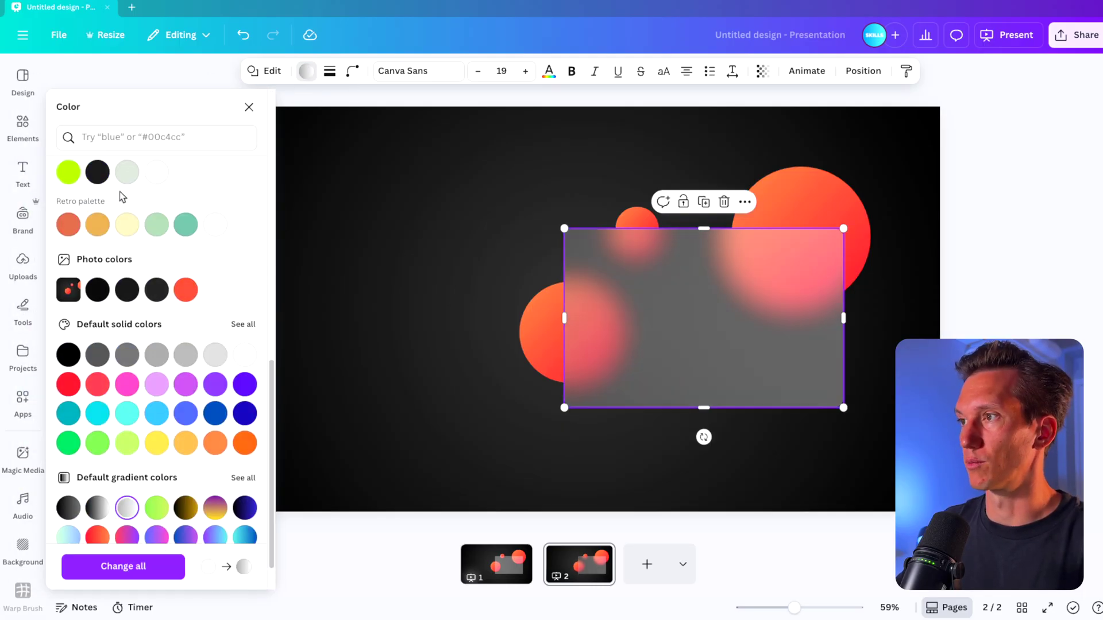
scroll(109, 242, up, 5)
click(68, 201)
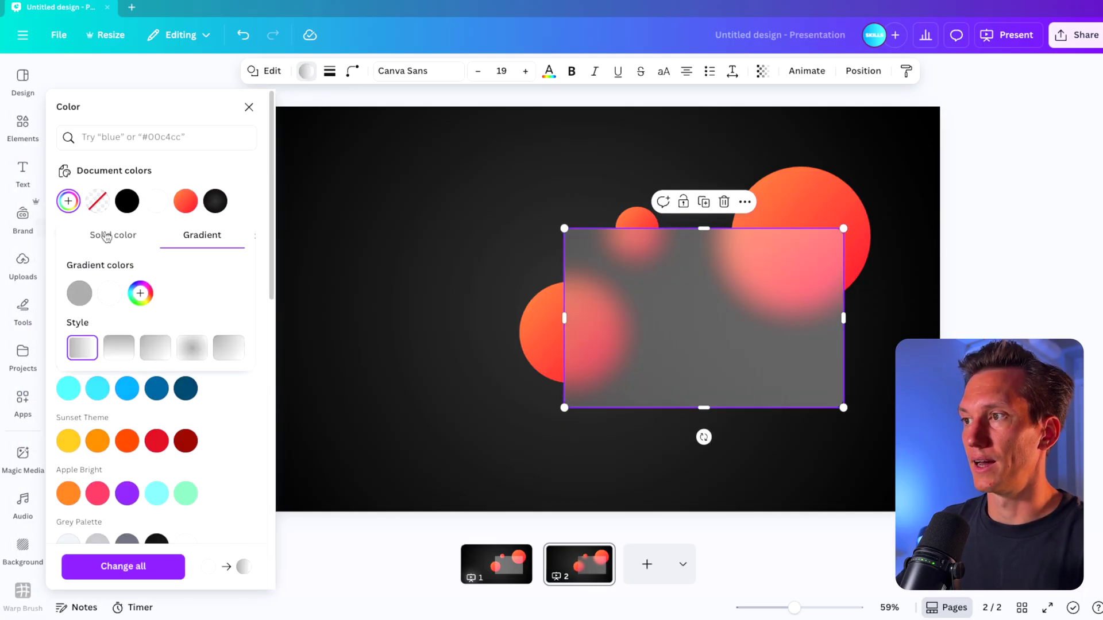
click(80, 294)
drag(86, 353, 80, 325)
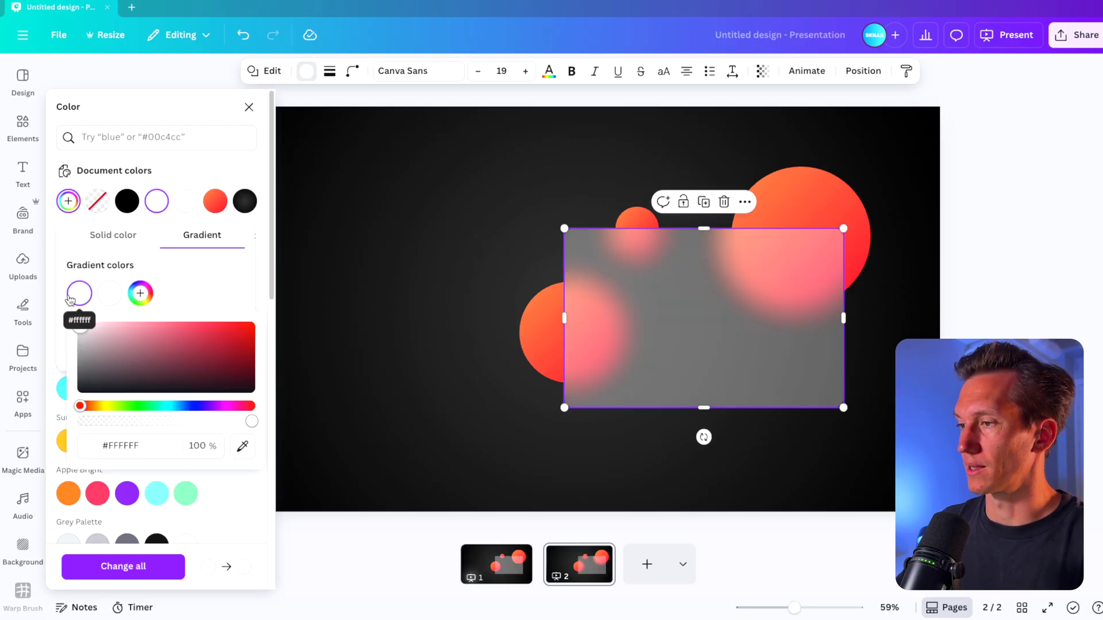
drag(164, 422, 132, 423)
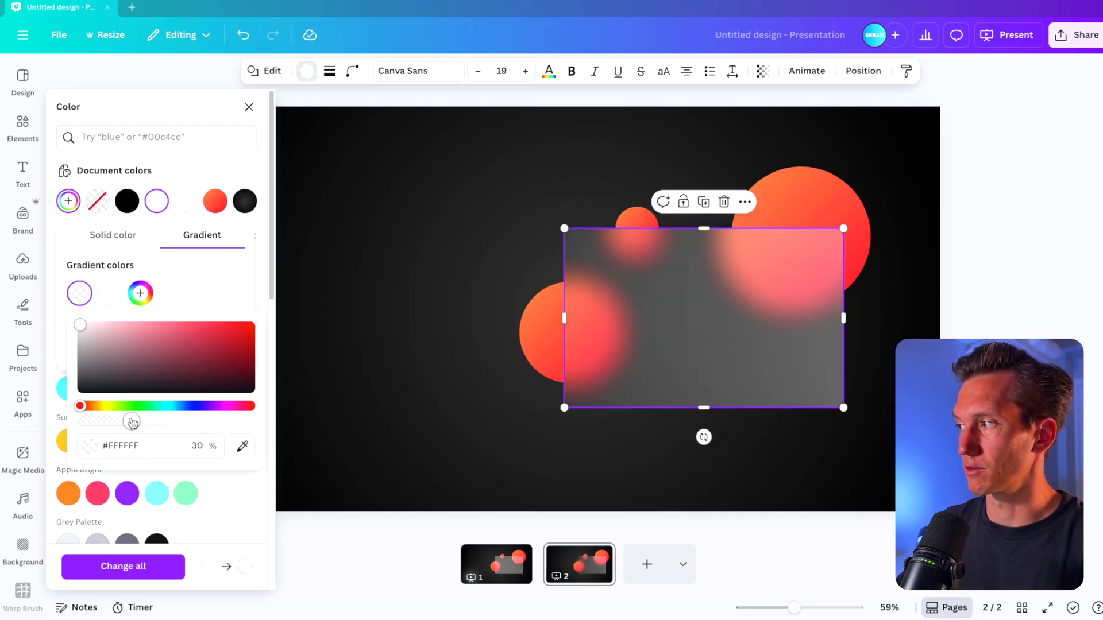
Make the second stop light grey and settle the first stop at #ABABAB, 42% opacity
click(108, 294)
drag(110, 339, 80, 345)
click(79, 294)
drag(138, 428, 269, 431)
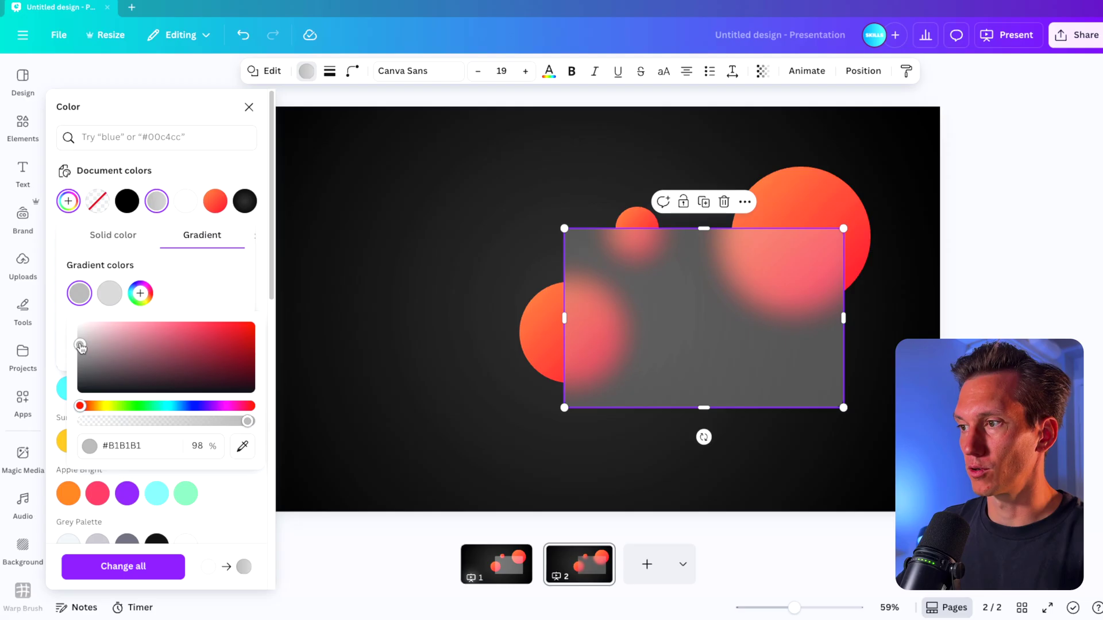
mouse_move(81, 347)
mouse_down()
mouse_move(102, 325)
mouse_move(78, 347)
mouse_up()
click(109, 293)
click(80, 294)
drag(216, 425, 150, 424)
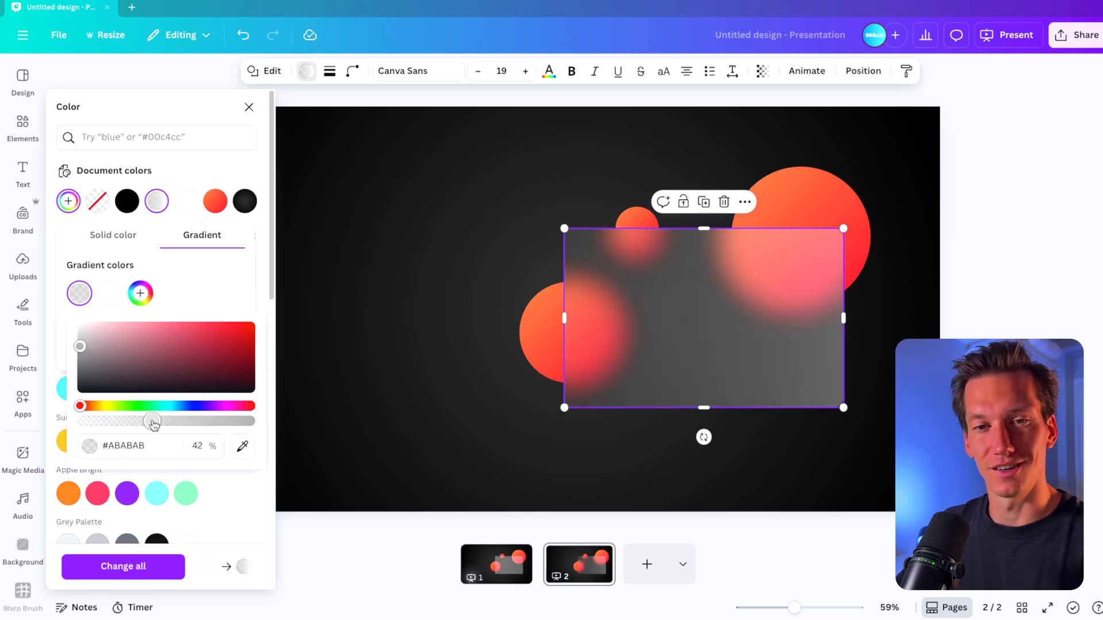
click(381, 322)
click(621, 294)
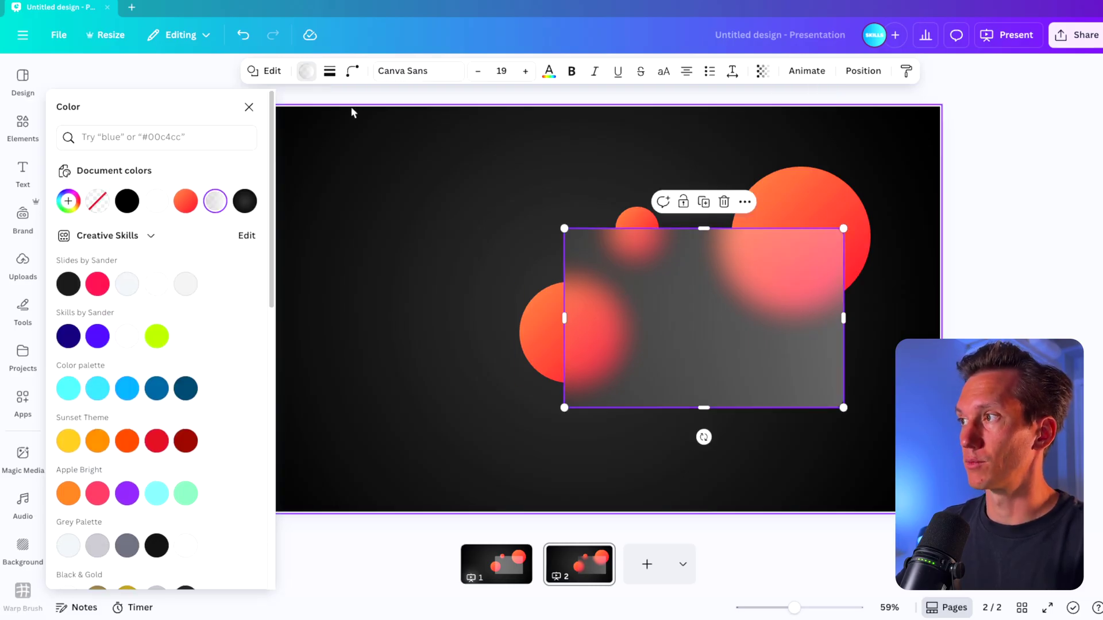
click(330, 71)
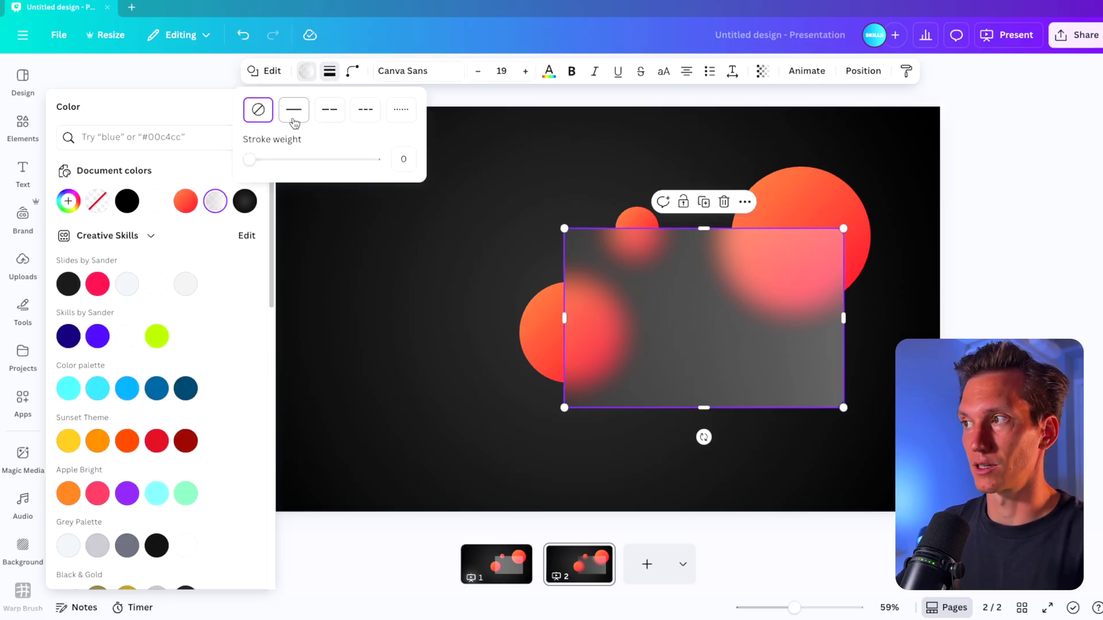
drag(257, 164, 262, 162)
click(318, 76)
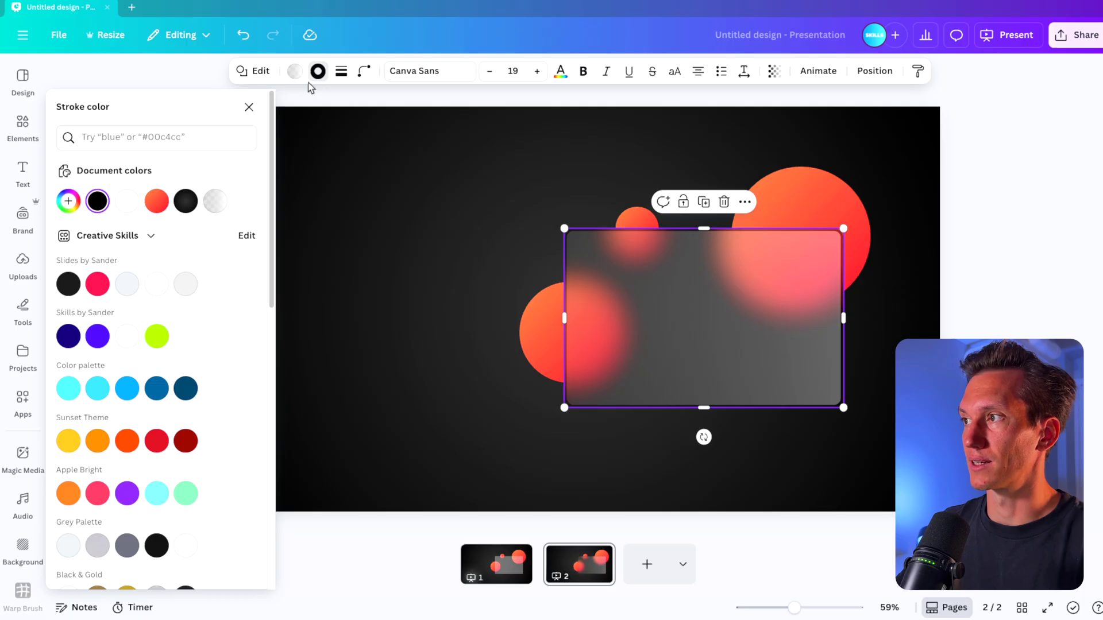
click(127, 201)
click(402, 241)
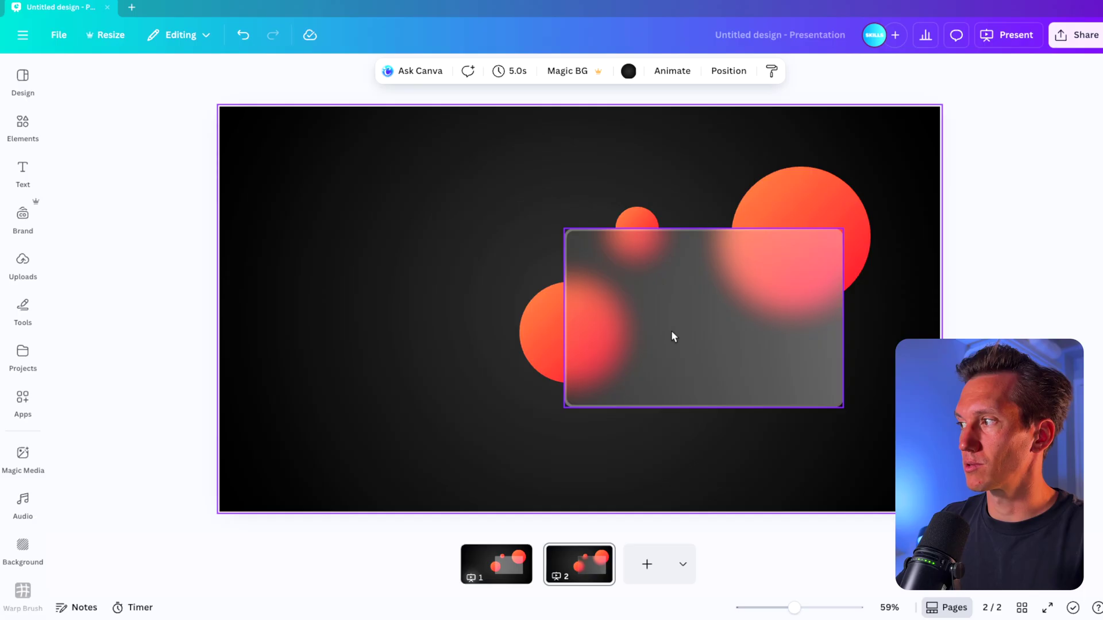
click(602, 268)
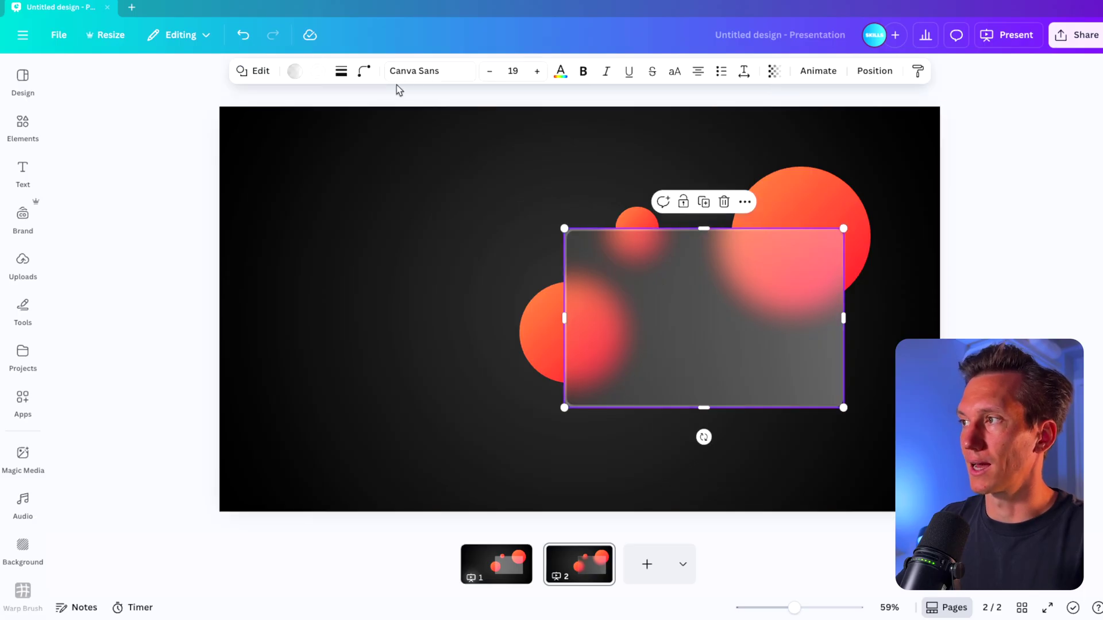
click(314, 73)
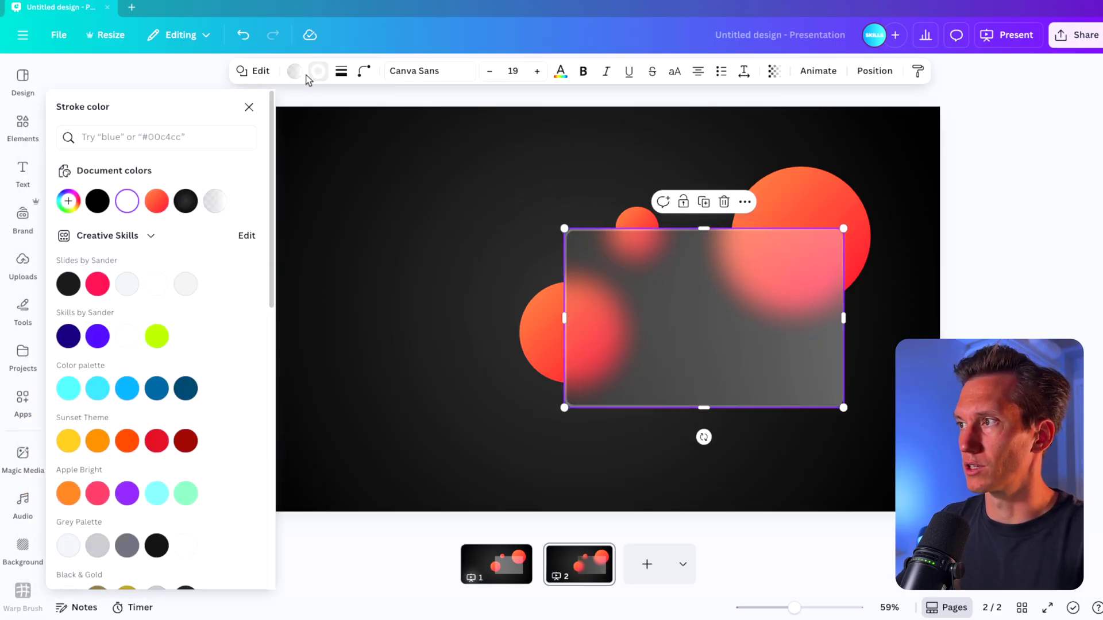
click(341, 71)
click(266, 108)
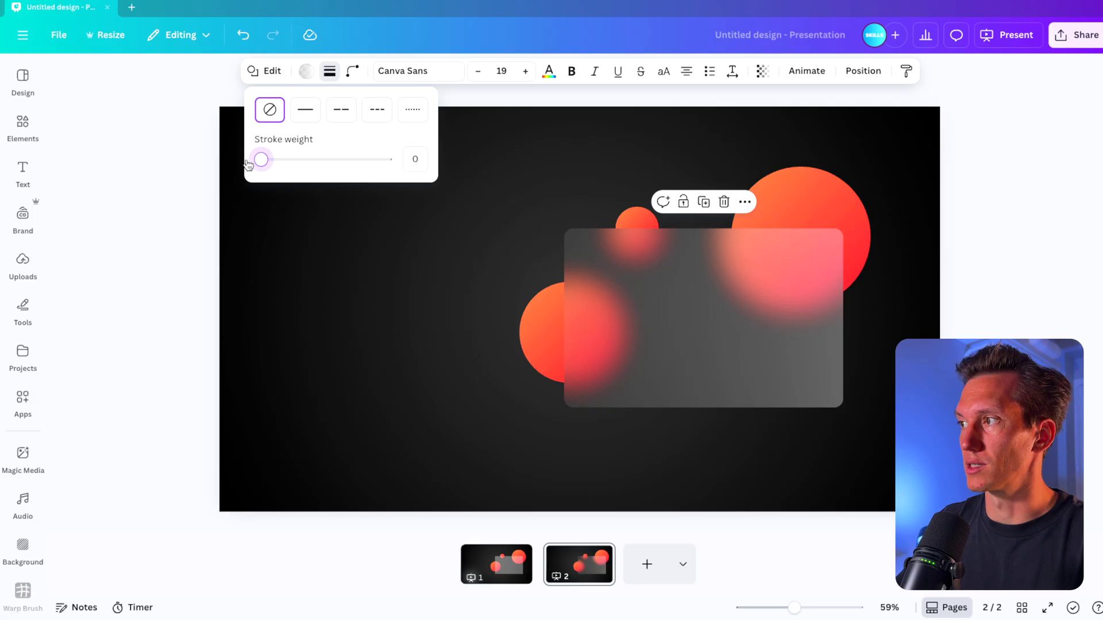
Add a square stretched over the glass card, with no fill and a thin border
click(504, 278)
key(r)
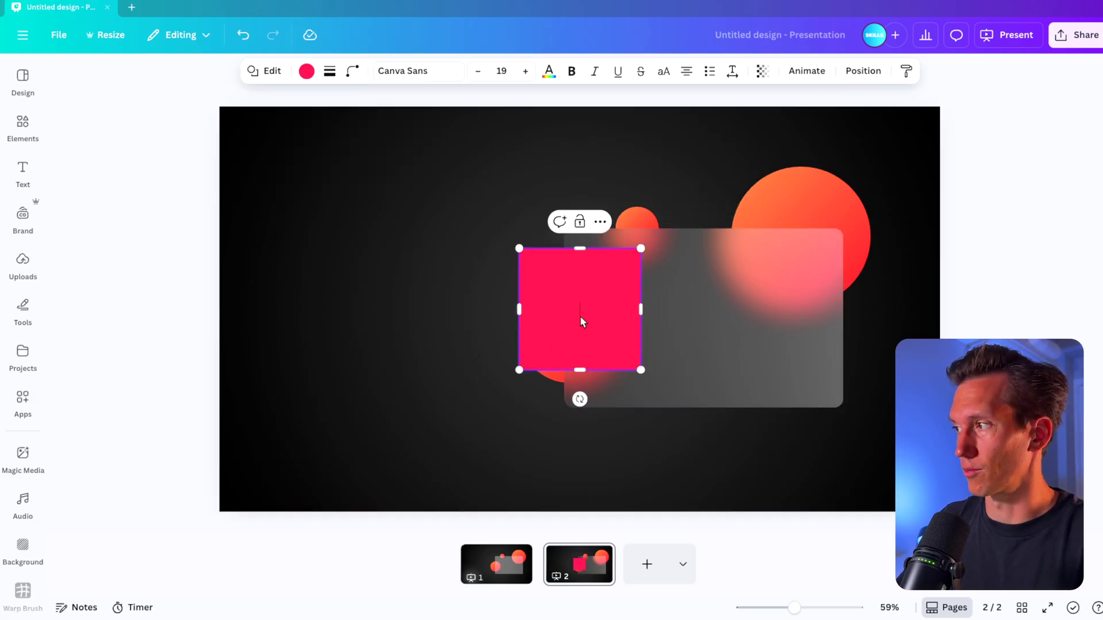
drag(528, 299, 620, 263)
drag(686, 349, 846, 409)
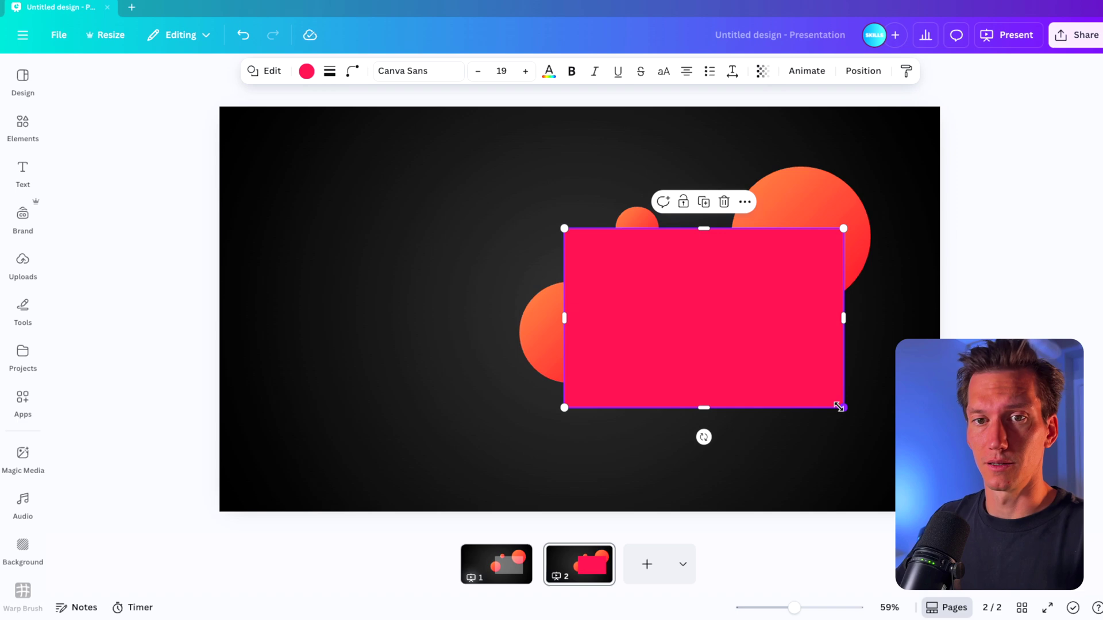
click(306, 71)
click(97, 201)
click(336, 75)
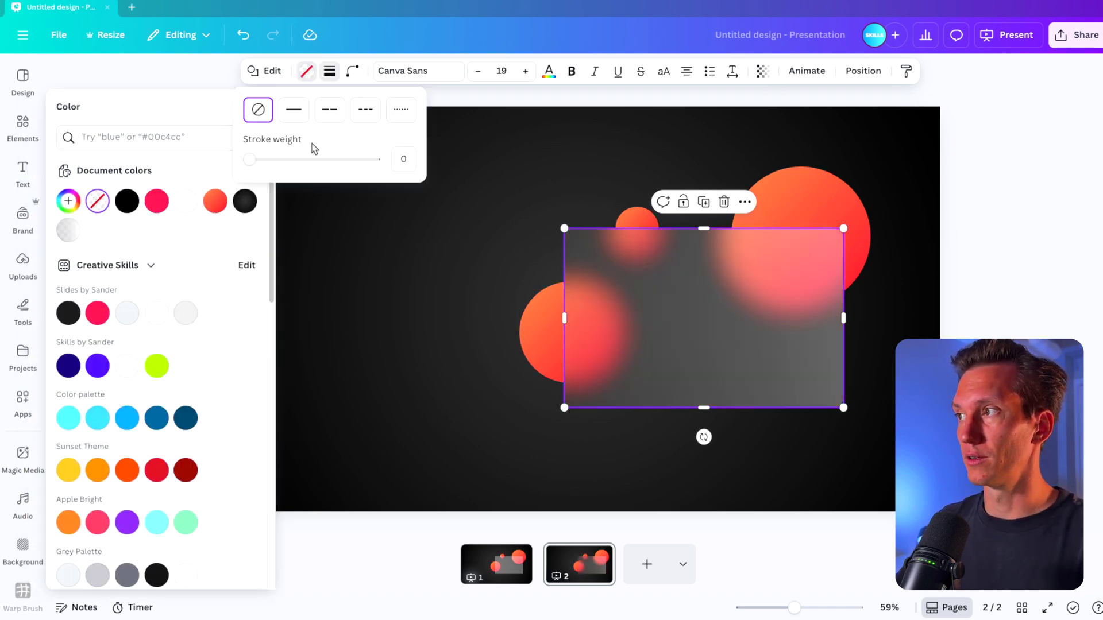
drag(246, 160, 253, 162)
Make the square's border white and round its corners to about 25
click(317, 72)
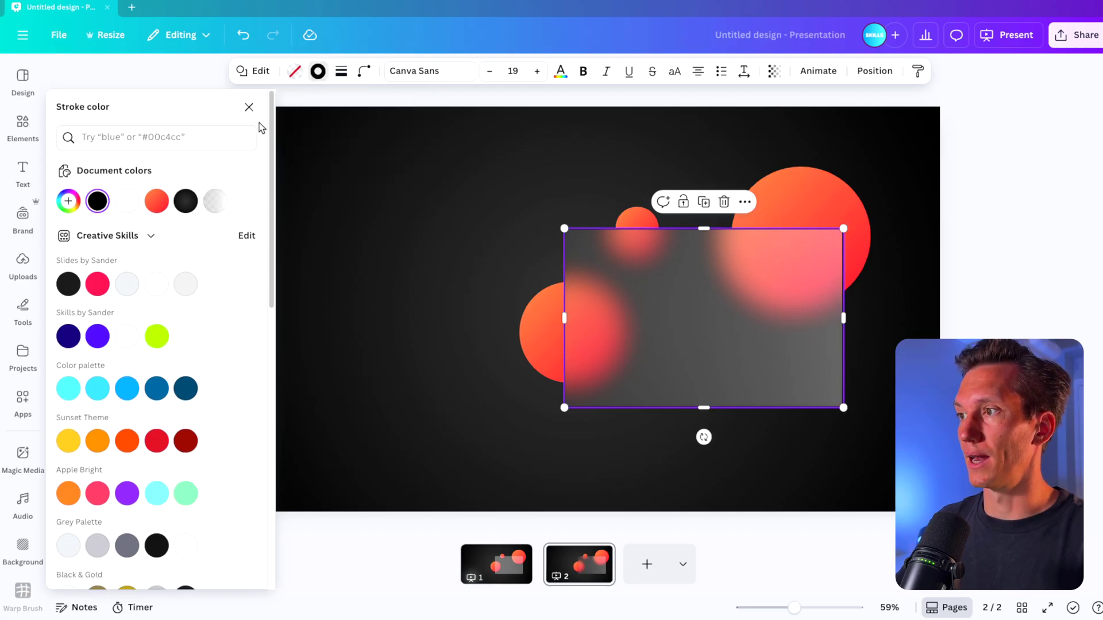
click(157, 284)
click(364, 71)
drag(295, 124, 322, 127)
click(341, 71)
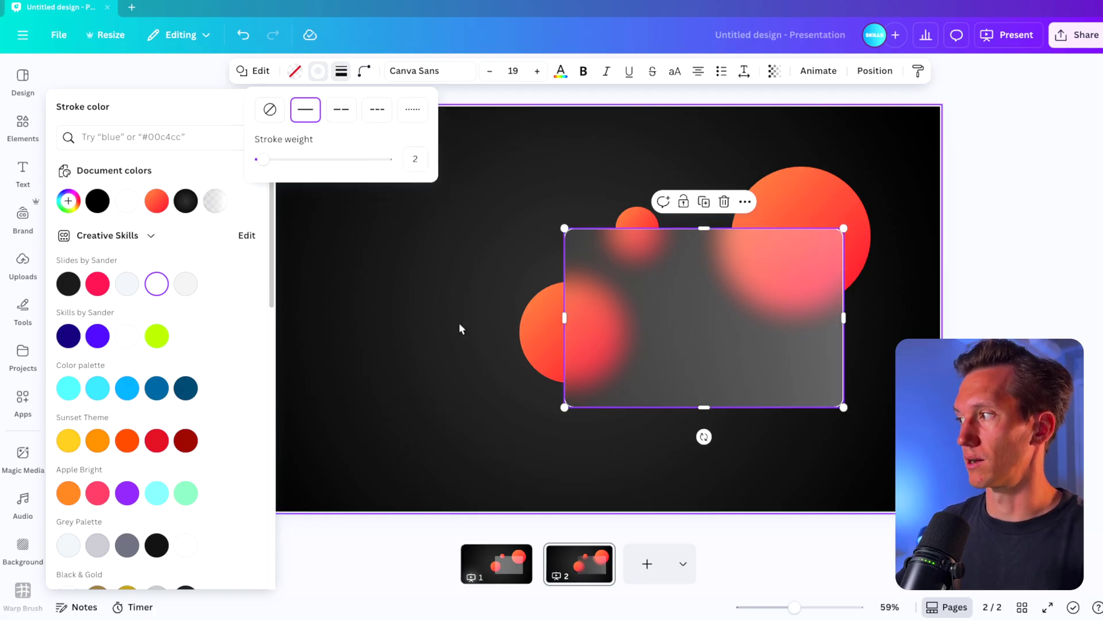
click(414, 435)
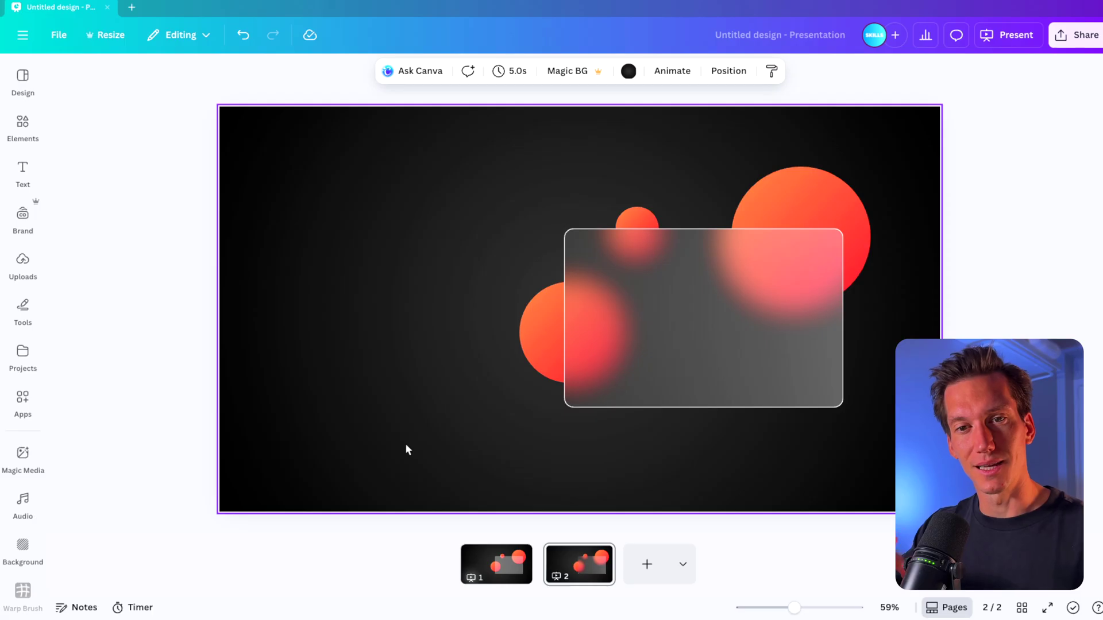
Apply the card's grey gradient to the outline, fading from 35% to full opacity
click(605, 270)
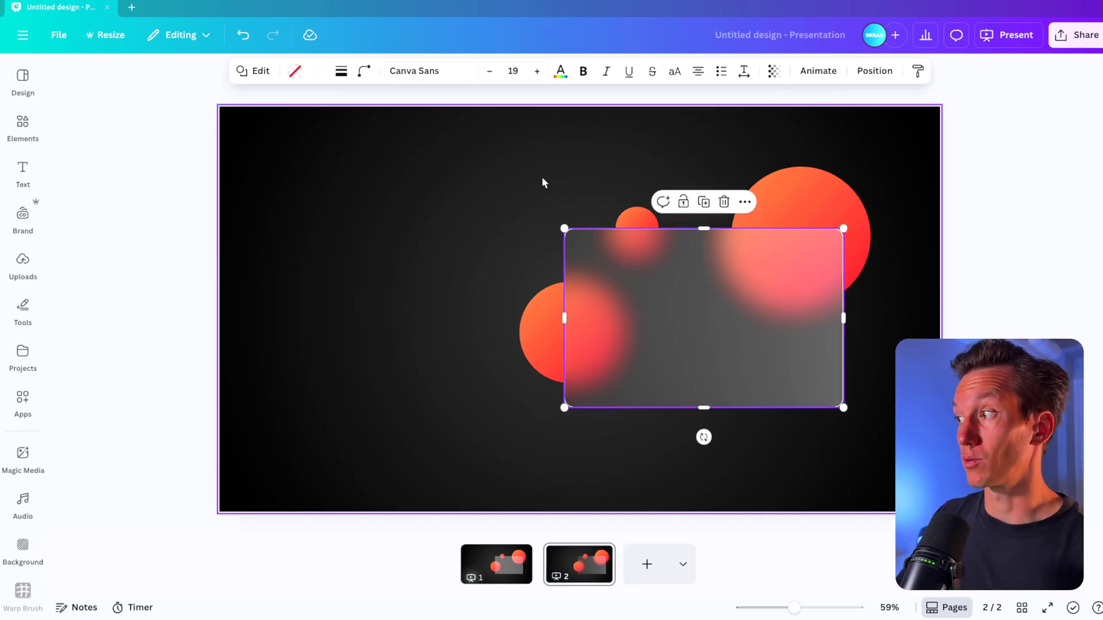
click(319, 76)
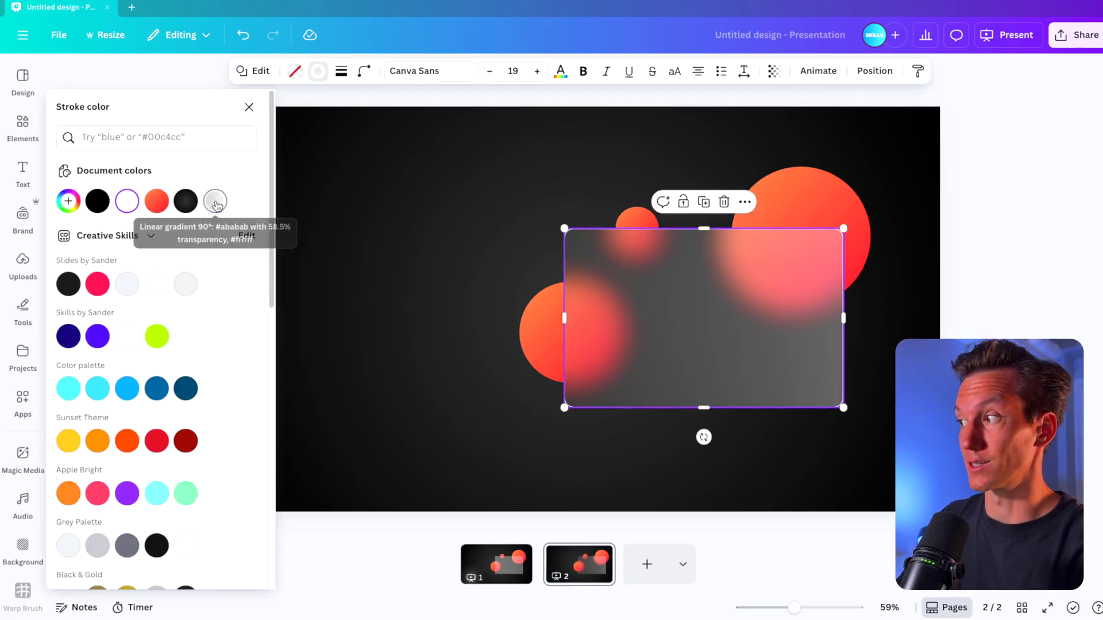
click(359, 242)
click(679, 264)
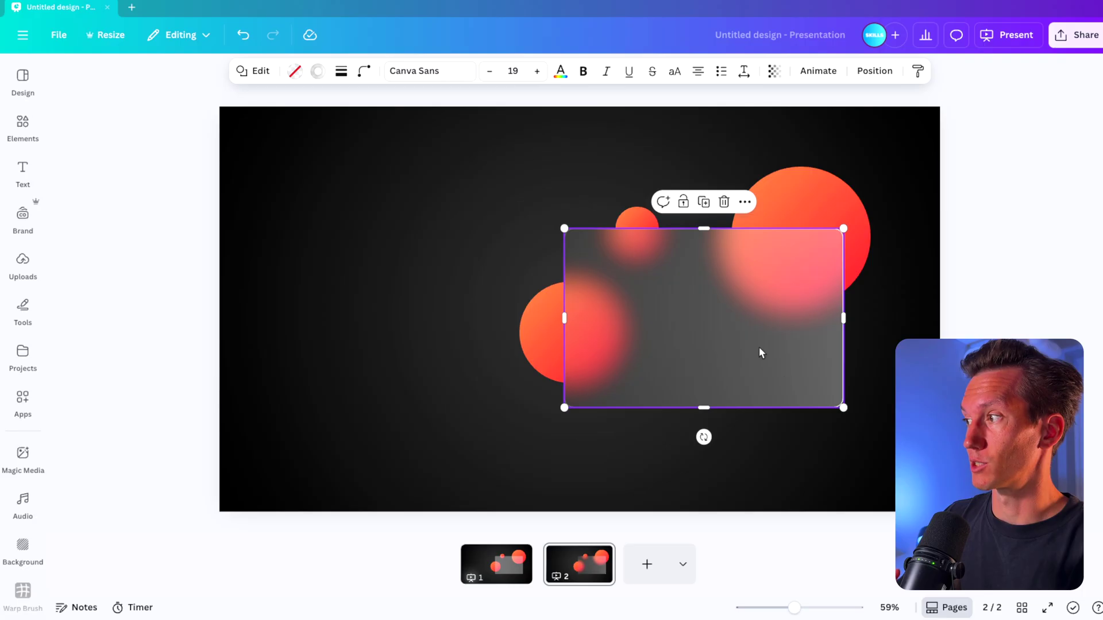
click(317, 71)
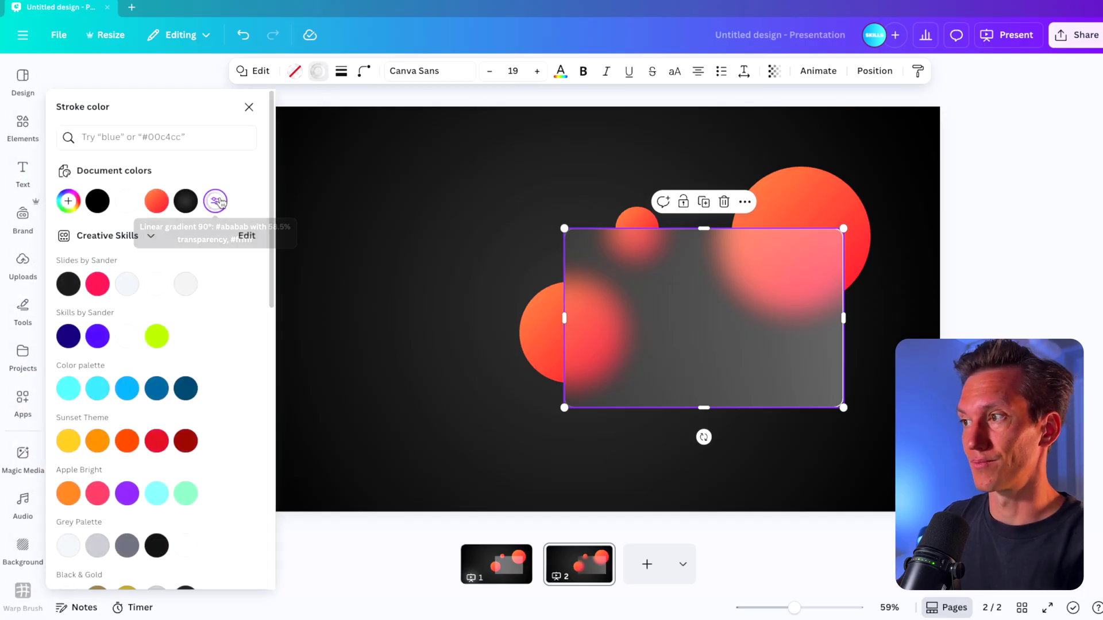
click(216, 201)
click(79, 293)
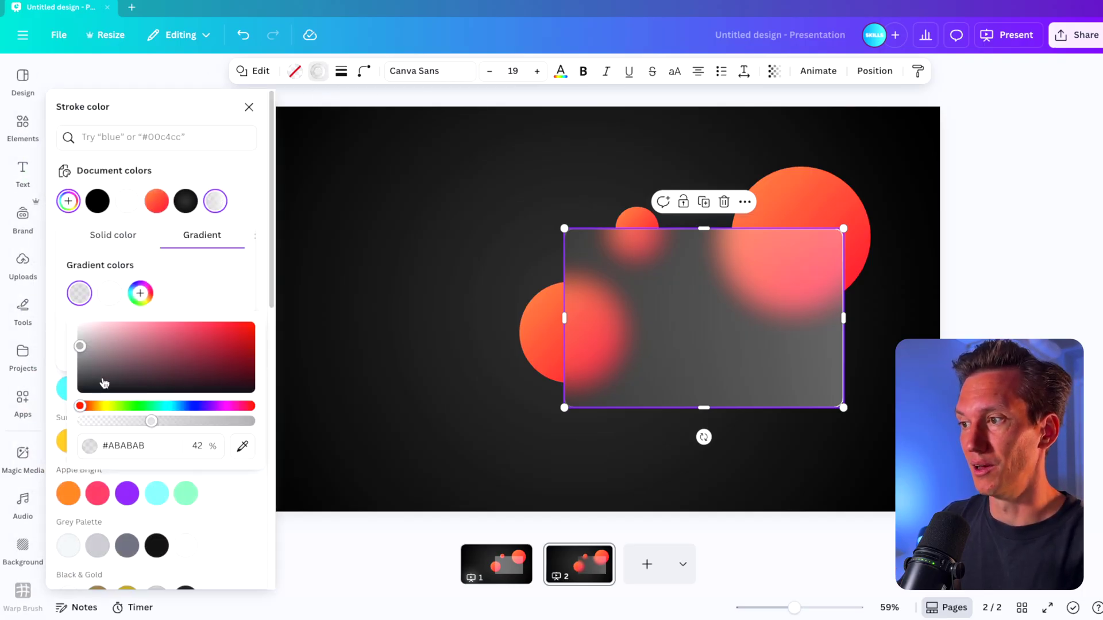
drag(149, 421, 138, 421)
click(109, 293)
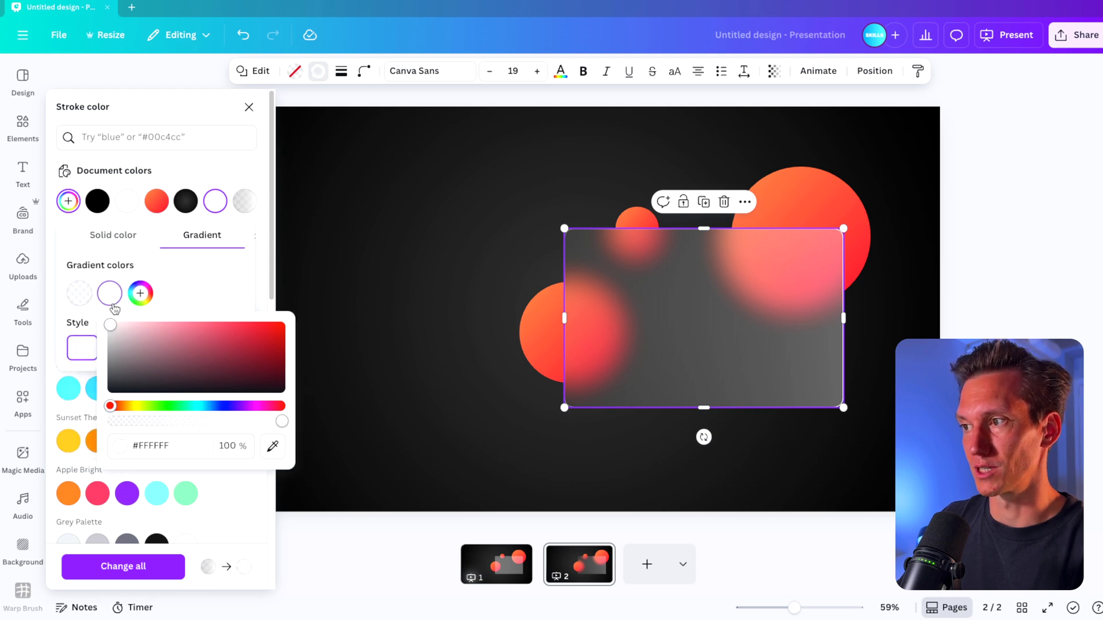
click(400, 285)
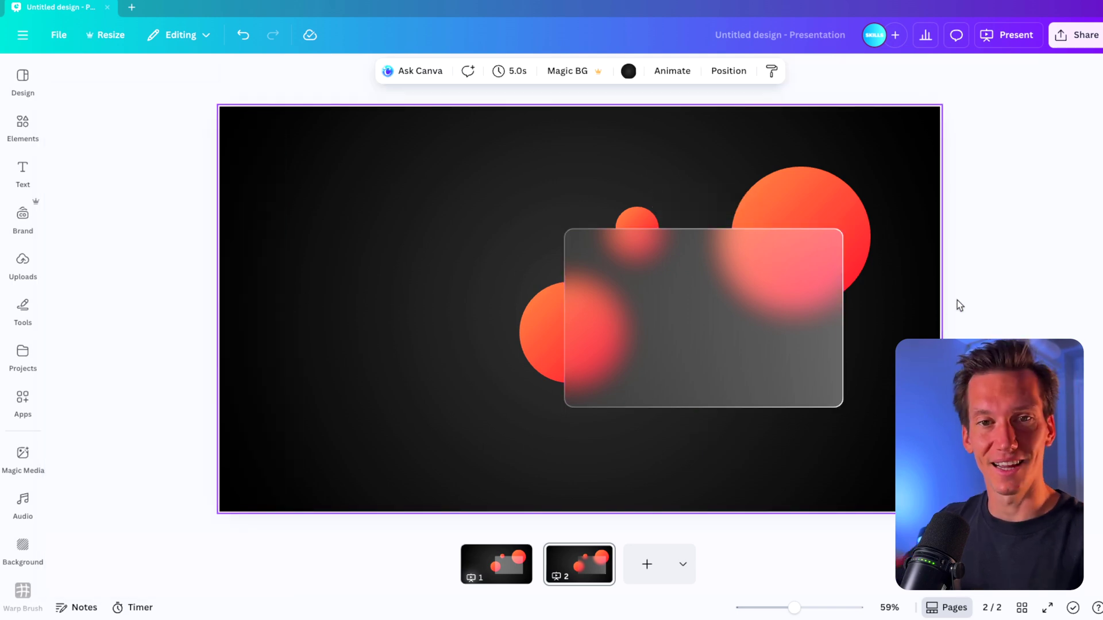
Select the glass card and scroll the view to check the new outline
click(833, 315)
scroll(833, 313, up, 5)
scroll(825, 311, left, 3)
scroll(821, 313, right, 4)
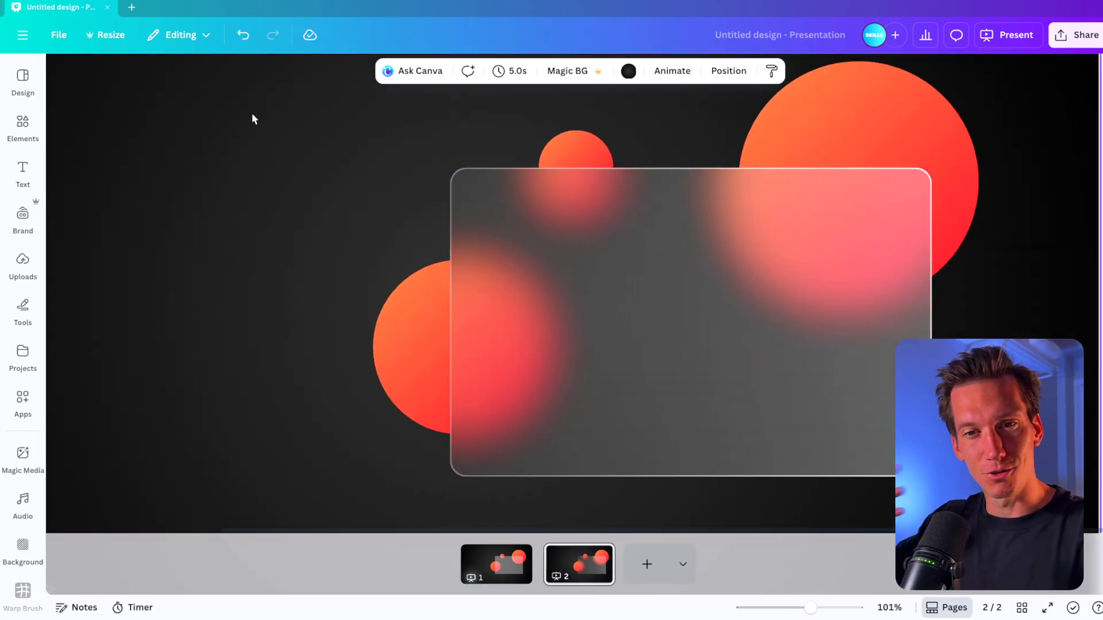
scroll(336, 149, down, 5)
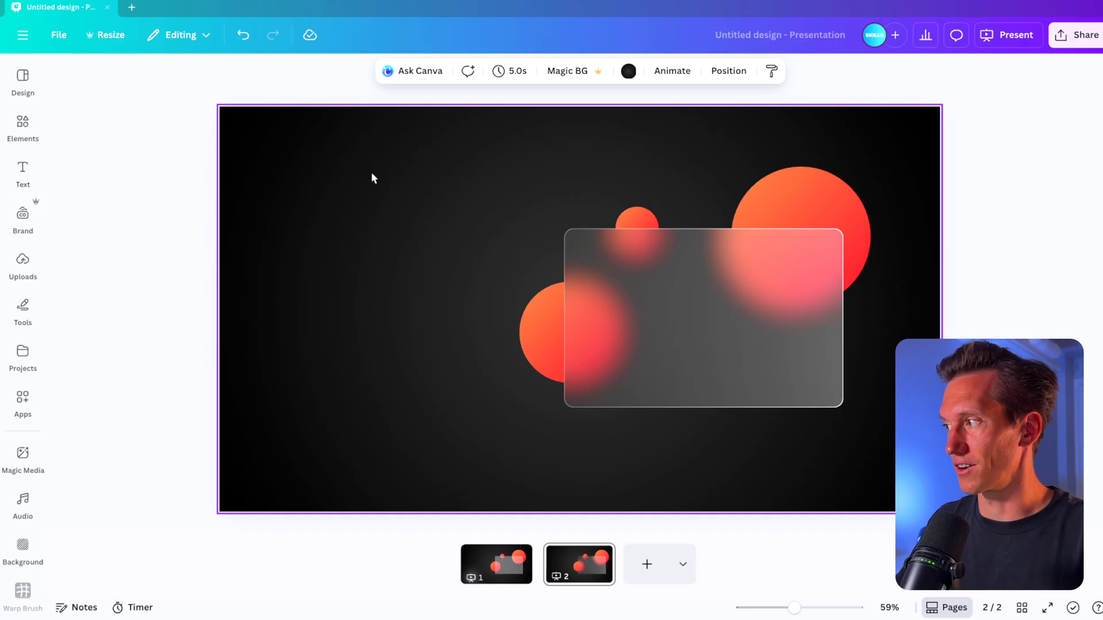
scroll(372, 181, down, 1)
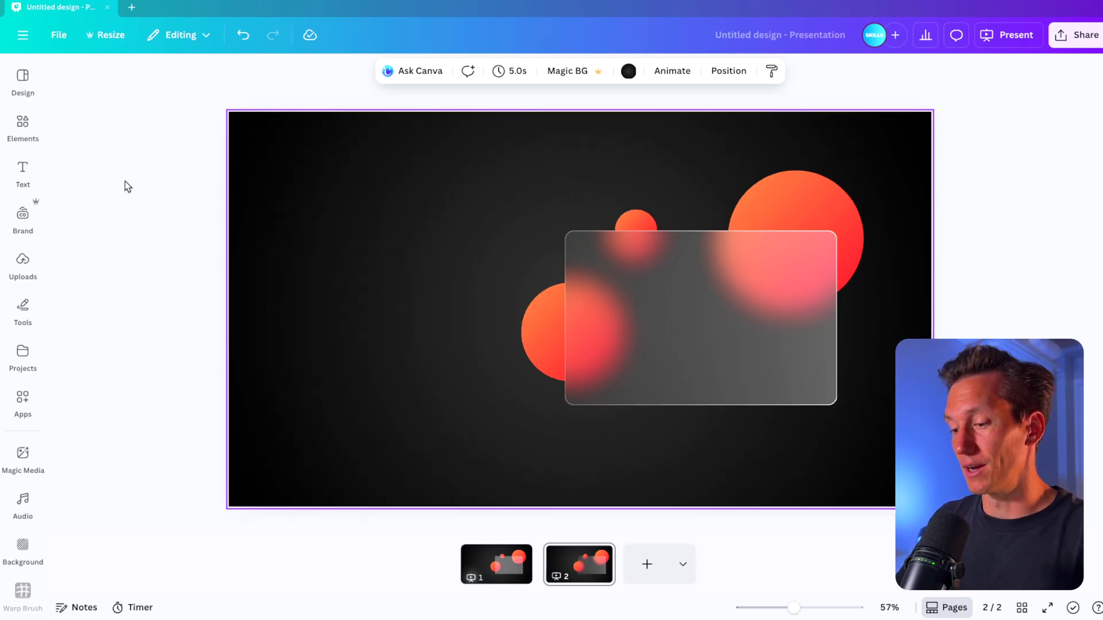
Add a text box with the person's full name, white, enlarged, on one line
key(t)
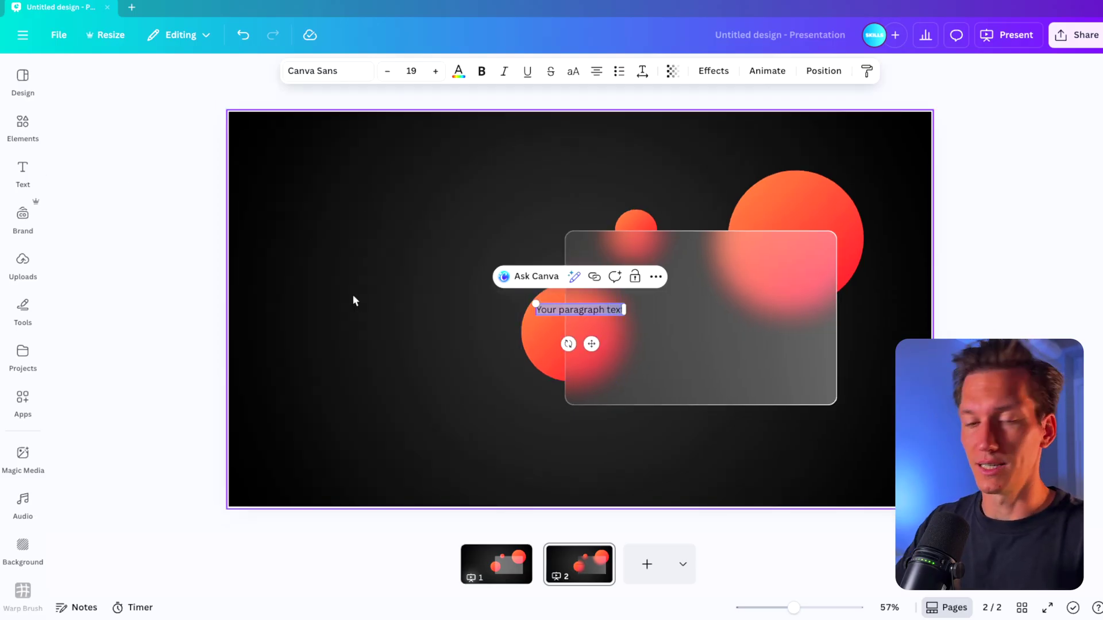
text(Johnathan Doe)
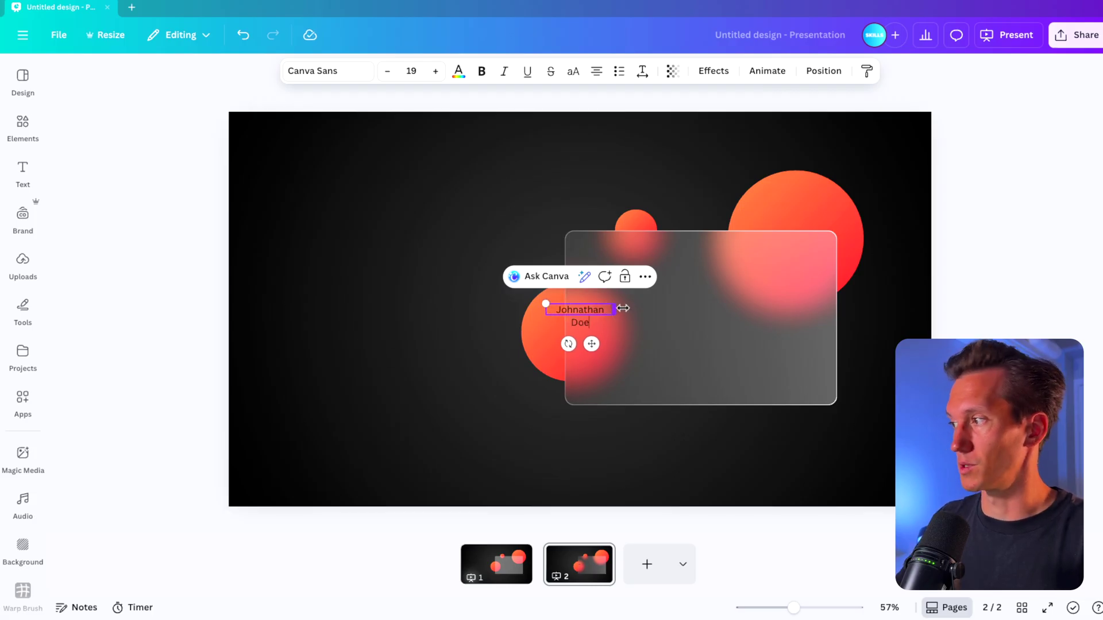
drag(622, 309, 648, 337)
click(451, 375)
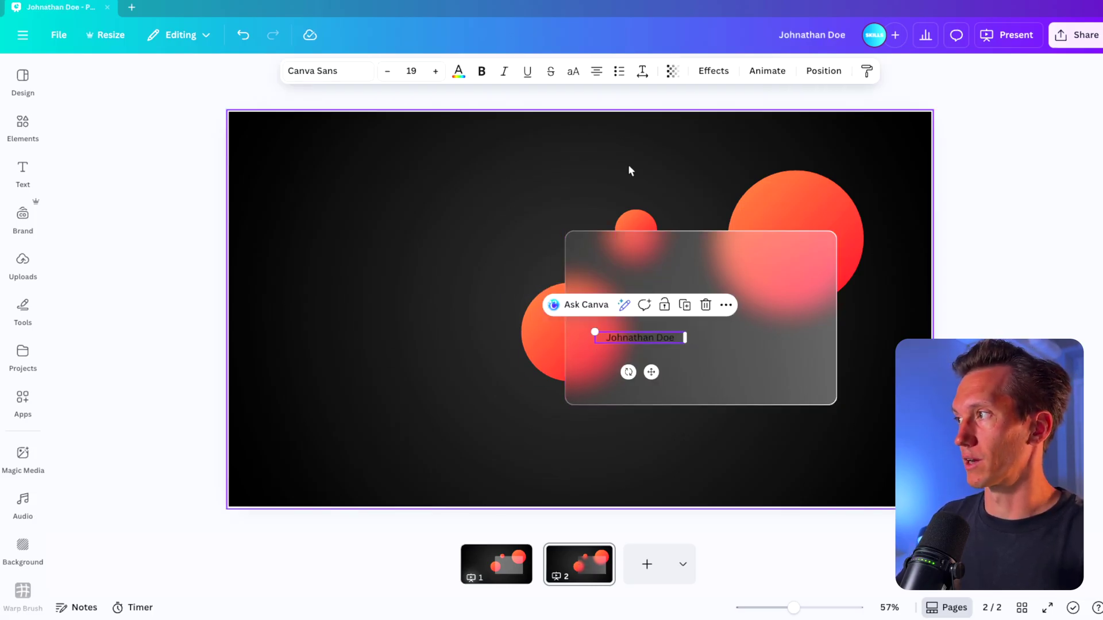
click(466, 78)
click(128, 307)
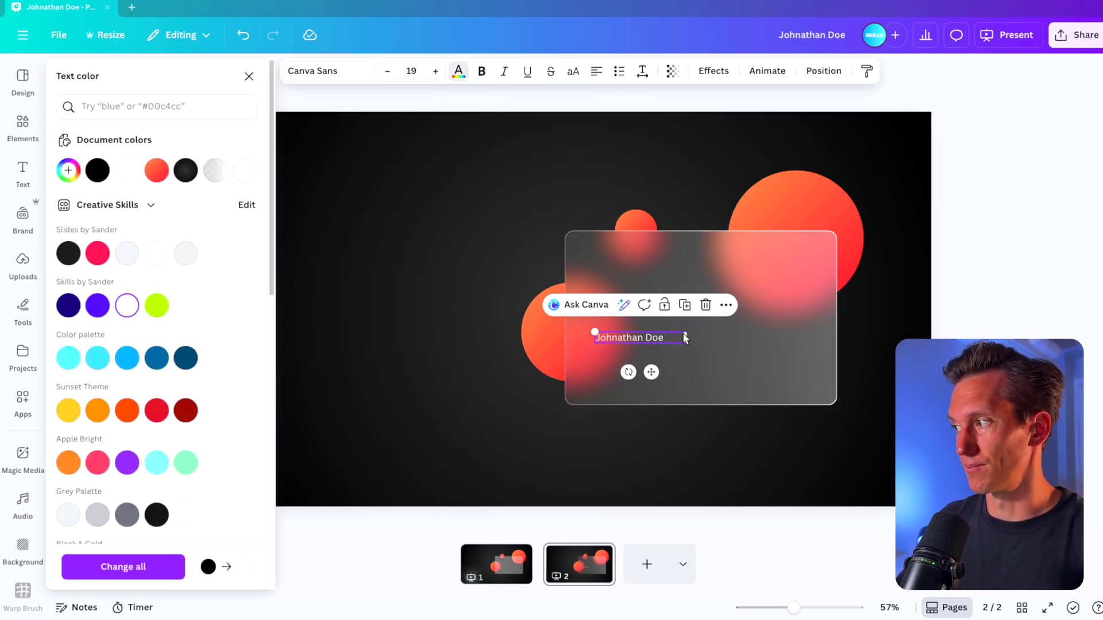
drag(683, 335, 812, 316)
click(624, 370)
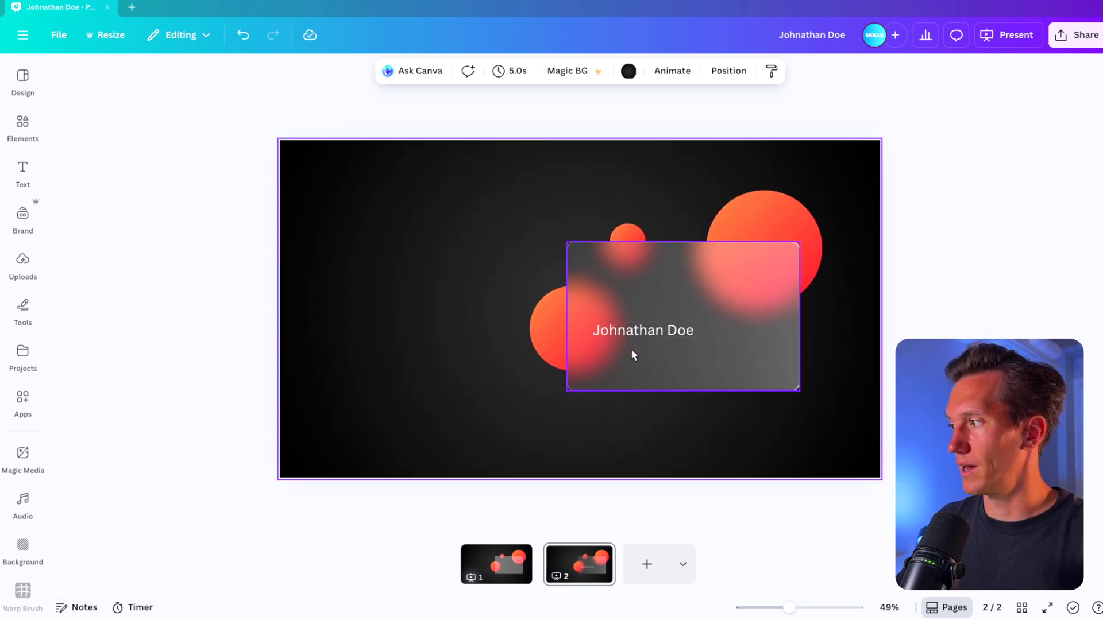
click(615, 332)
mouse_move(615, 333)
mouse_down()
mouse_move(621, 370)
mouse_move(621, 352)
mouse_up()
double_click(620, 353)
text(www.yourcompa)
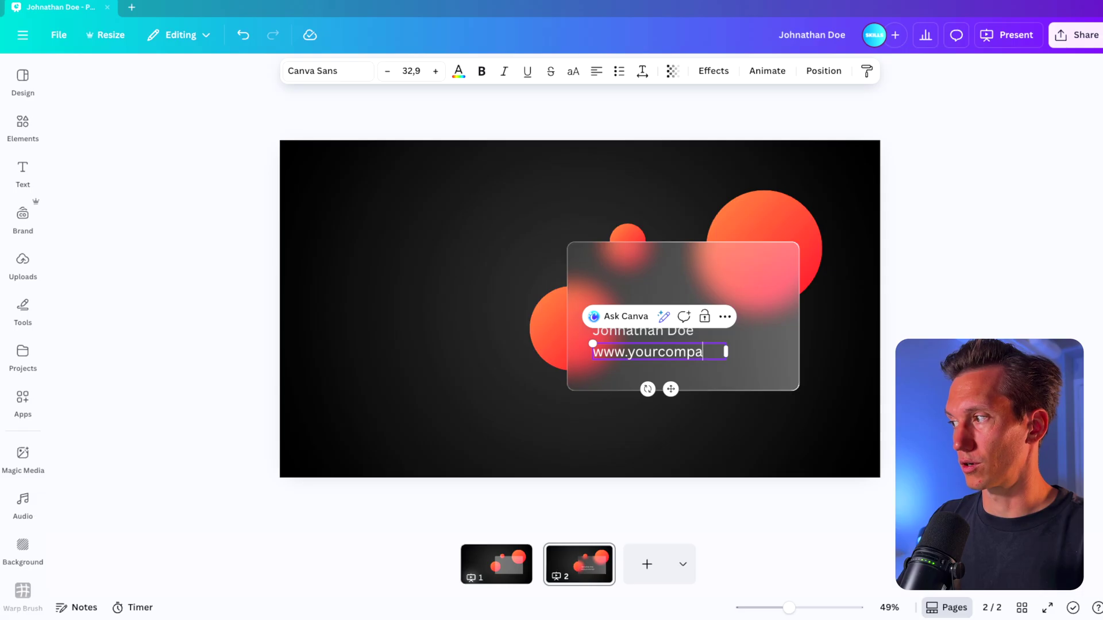
text(ny.xom)
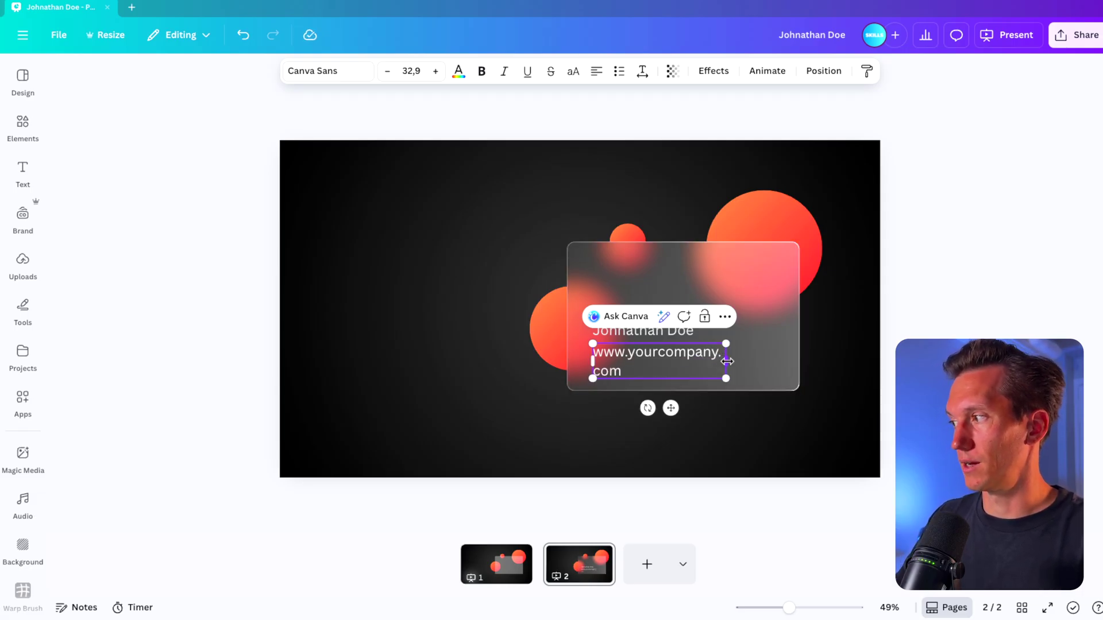
drag(727, 361, 748, 364)
shift+click(661, 331)
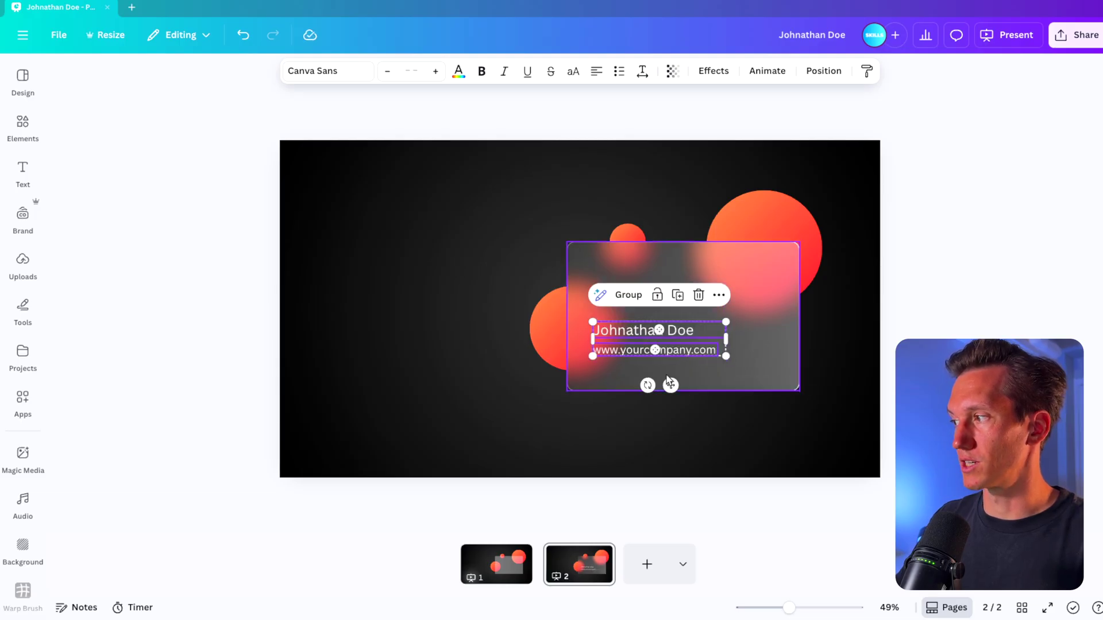
drag(692, 344, 664, 273)
Change the top copy to COMPANY NAME with wide letter spacing in Montserrat
double_click(664, 273)
text(COMP)
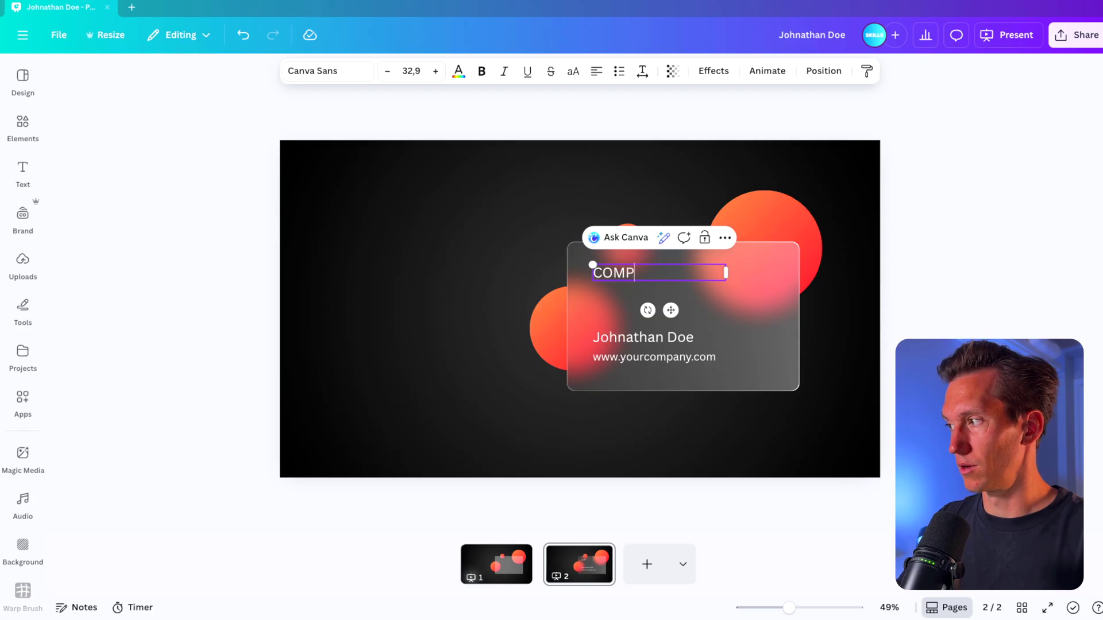
text(ANY NAME)
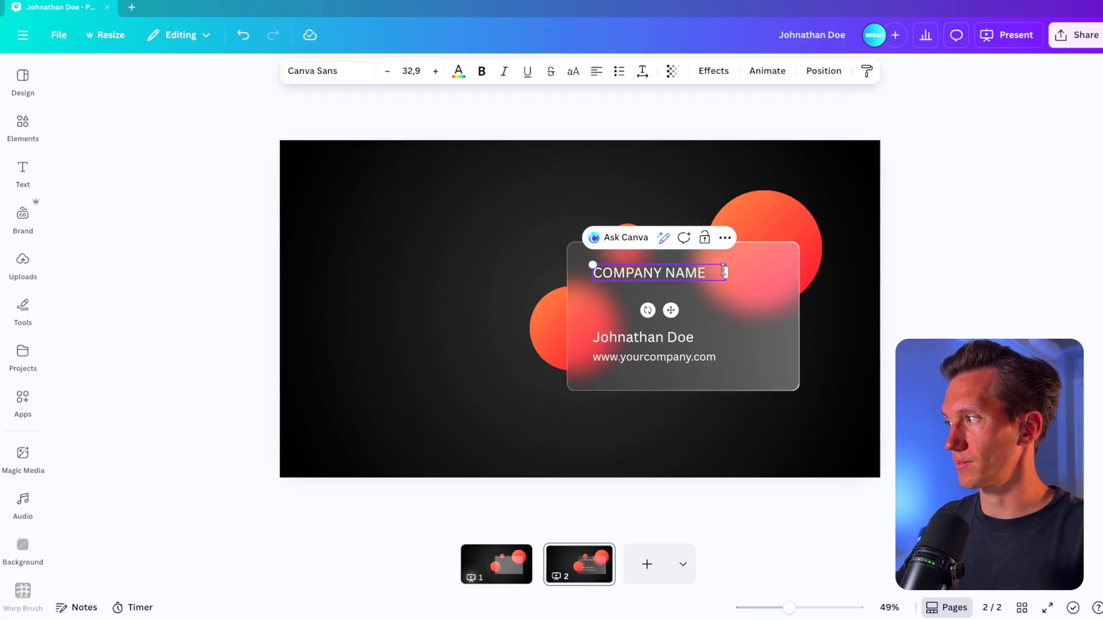
click(642, 70)
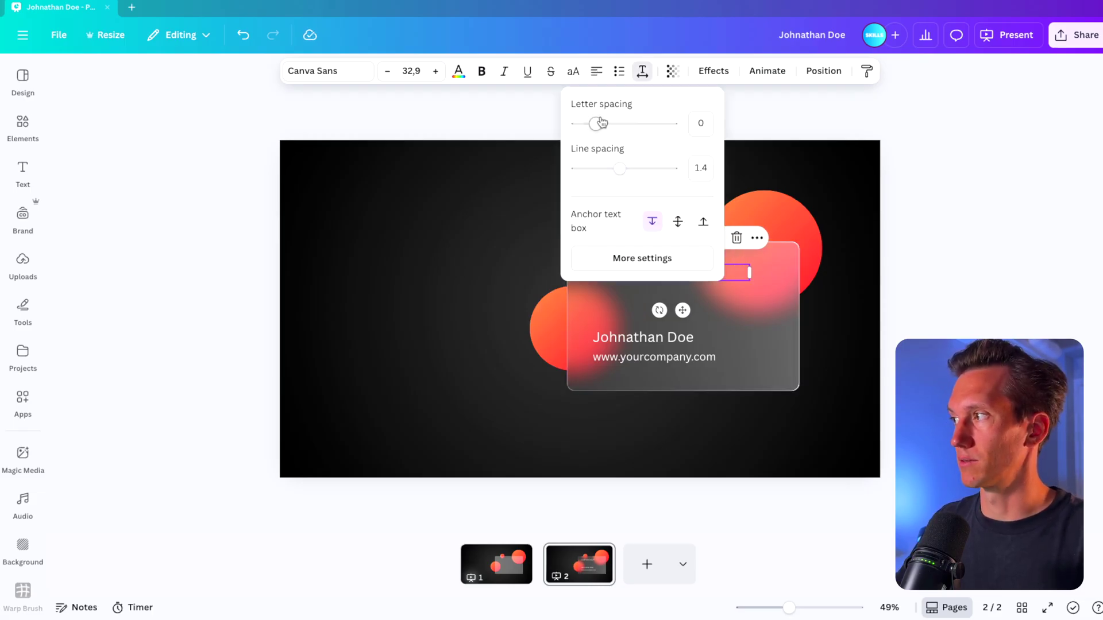
click(328, 70)
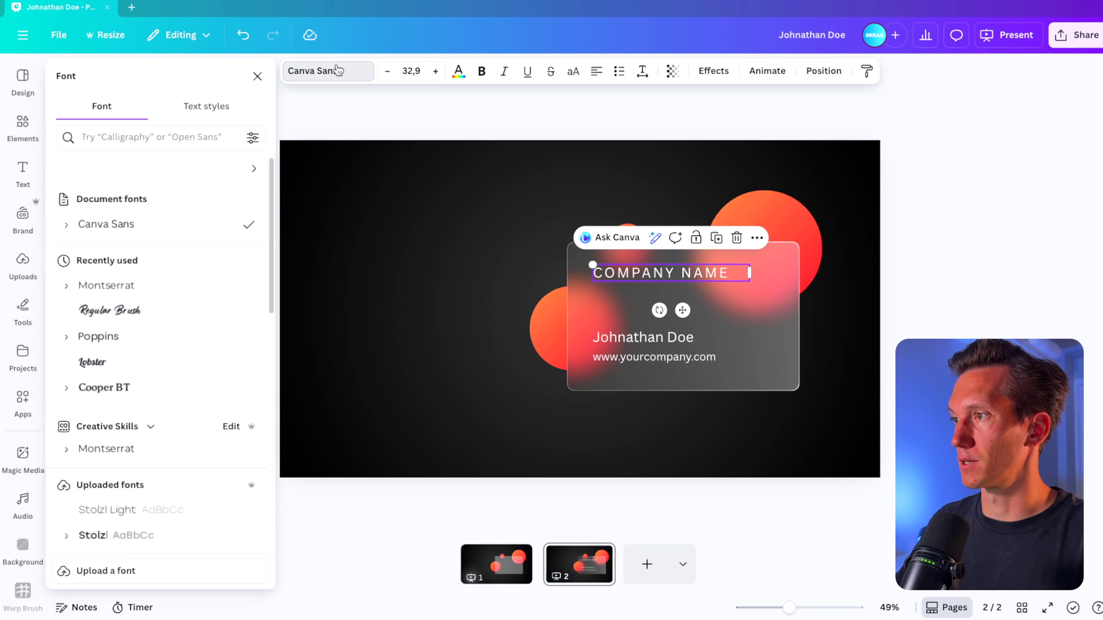
click(110, 136)
text(mont)
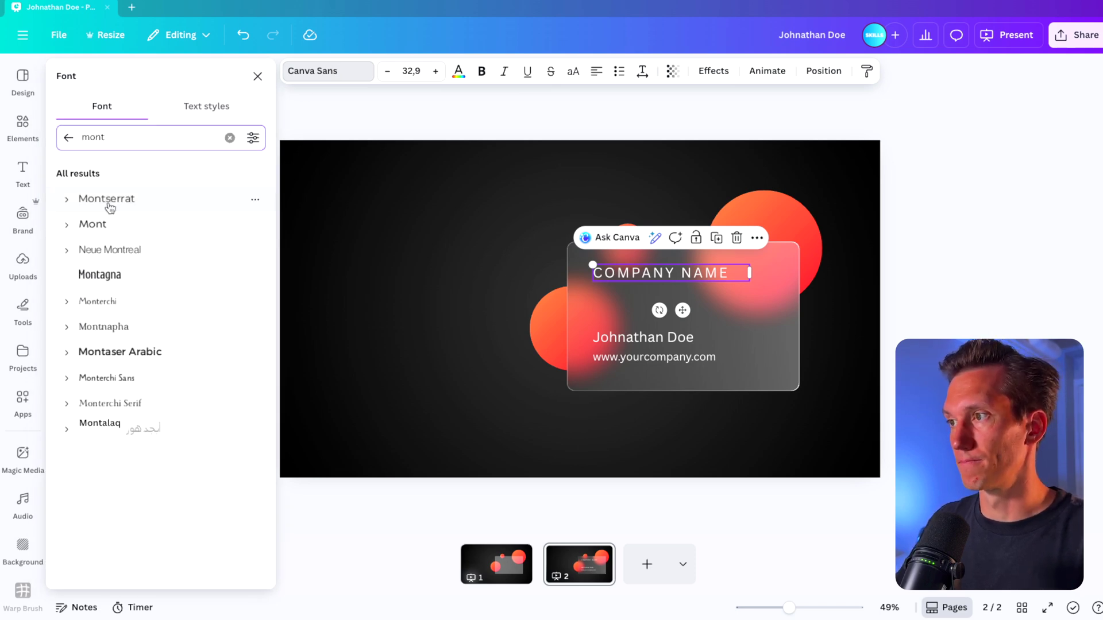
click(107, 198)
Set the name and website lines to Montserrat Regular, widening the box so the URL fits
click(619, 344)
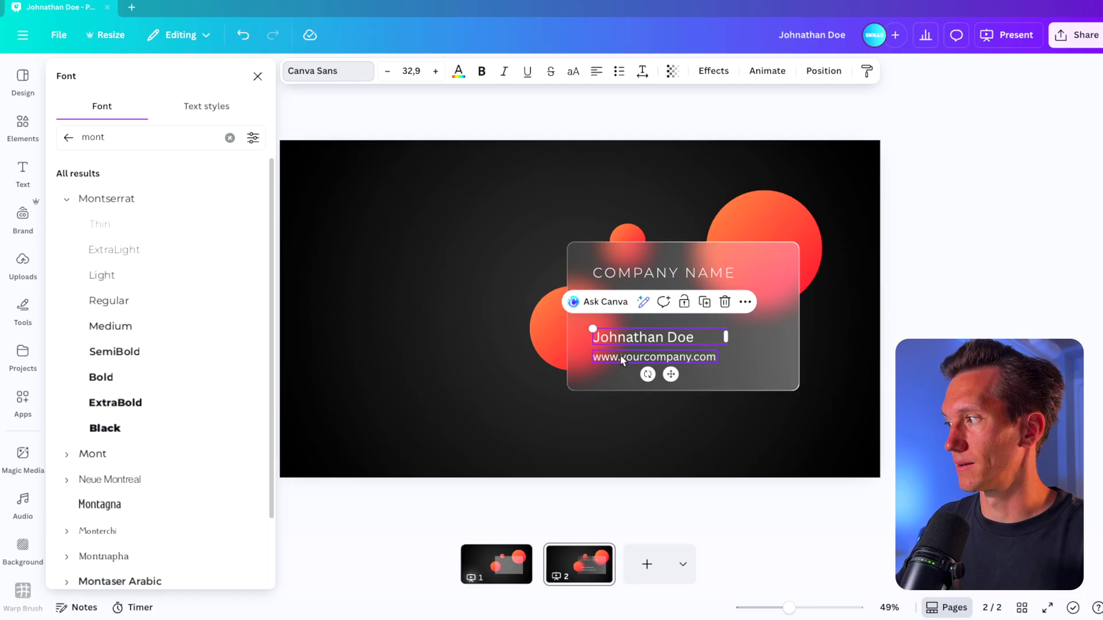
click(145, 328)
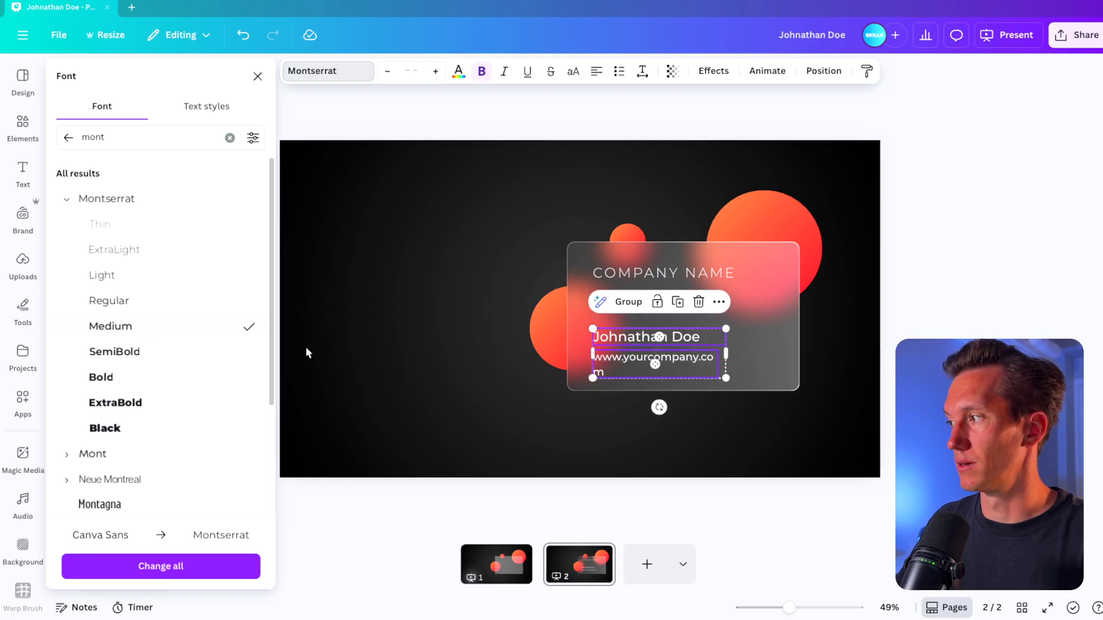
drag(726, 349, 746, 354)
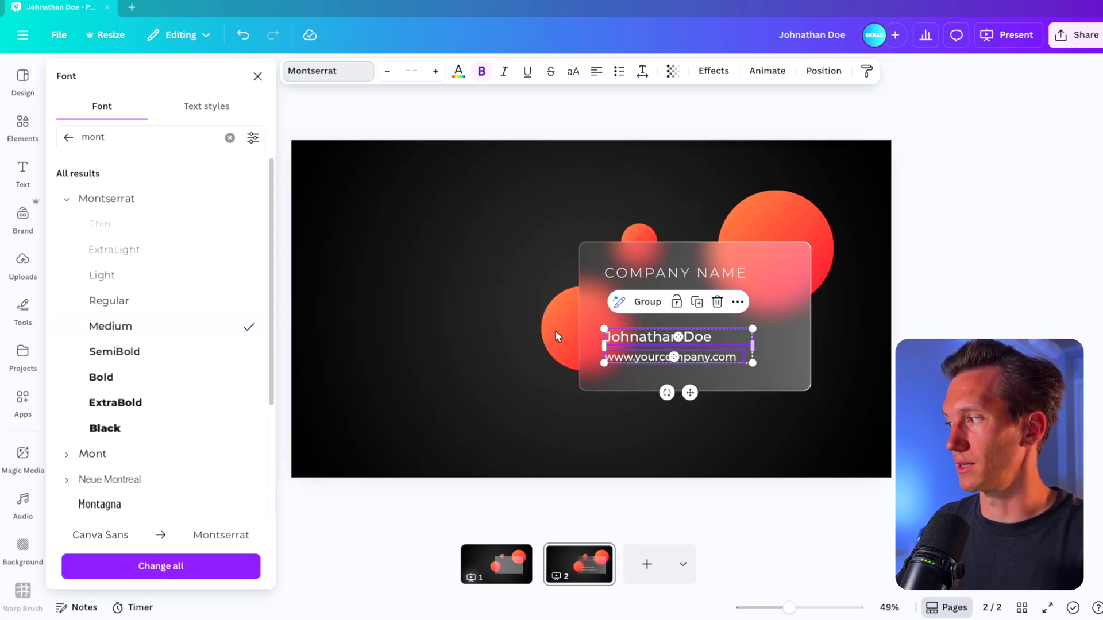
click(174, 309)
click(874, 301)
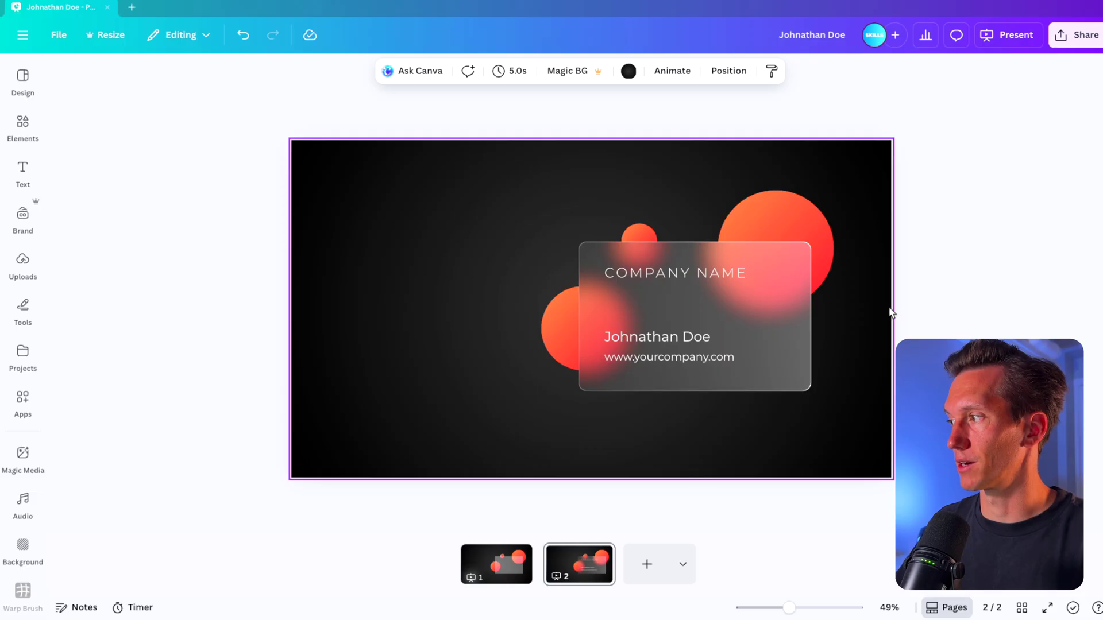
Search the Elements library for 'logo' and add the phoenix graphic to the slide
click(30, 127)
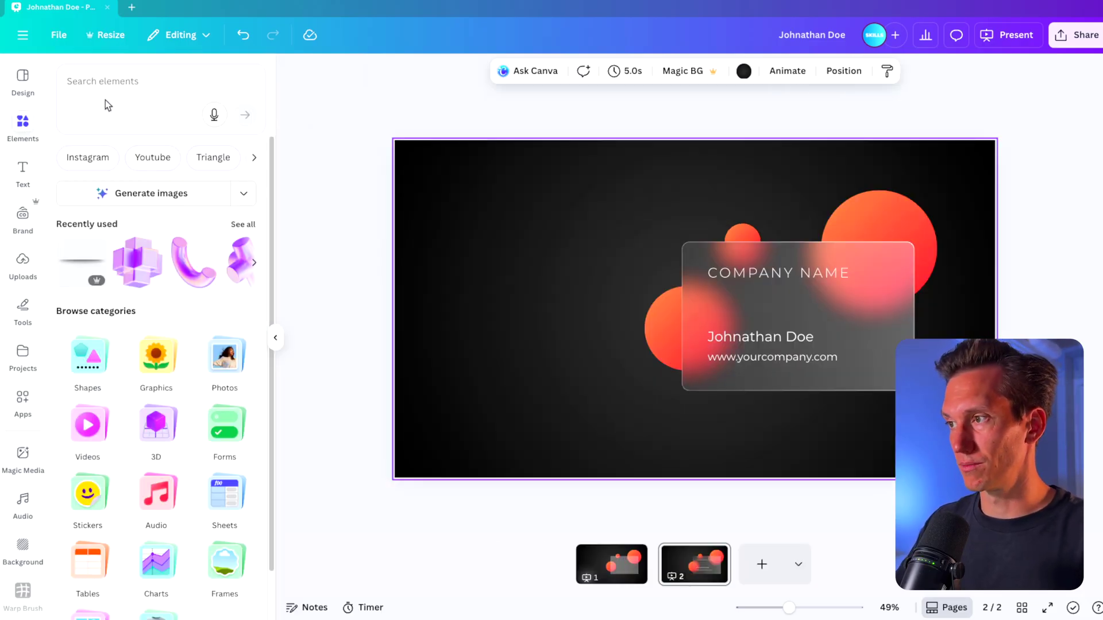
click(123, 89)
text(logo)
key(Return)
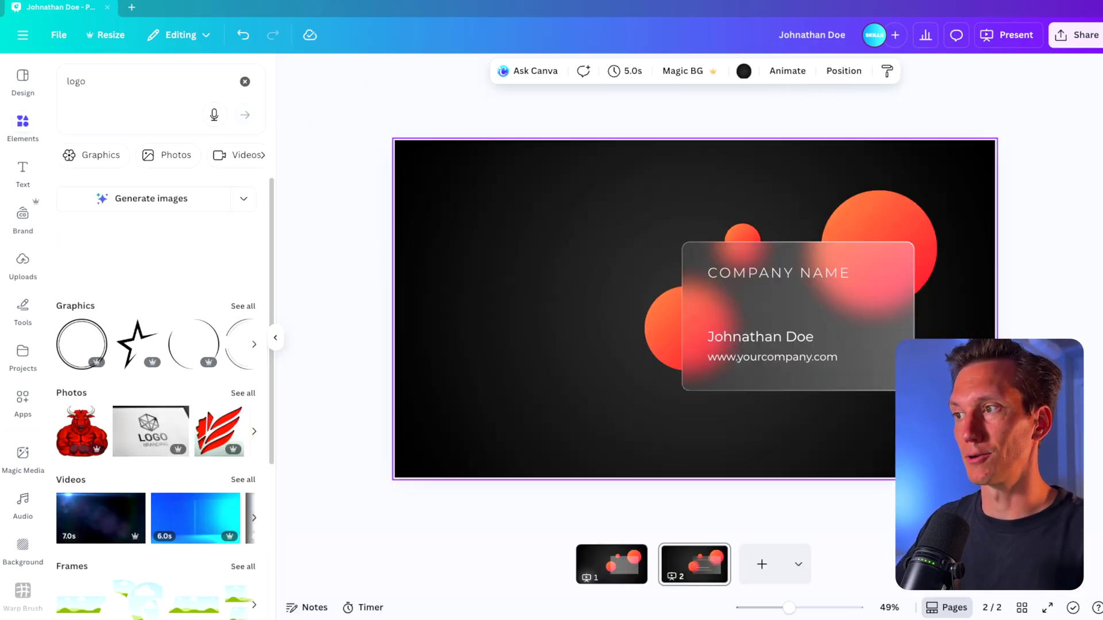
click(241, 308)
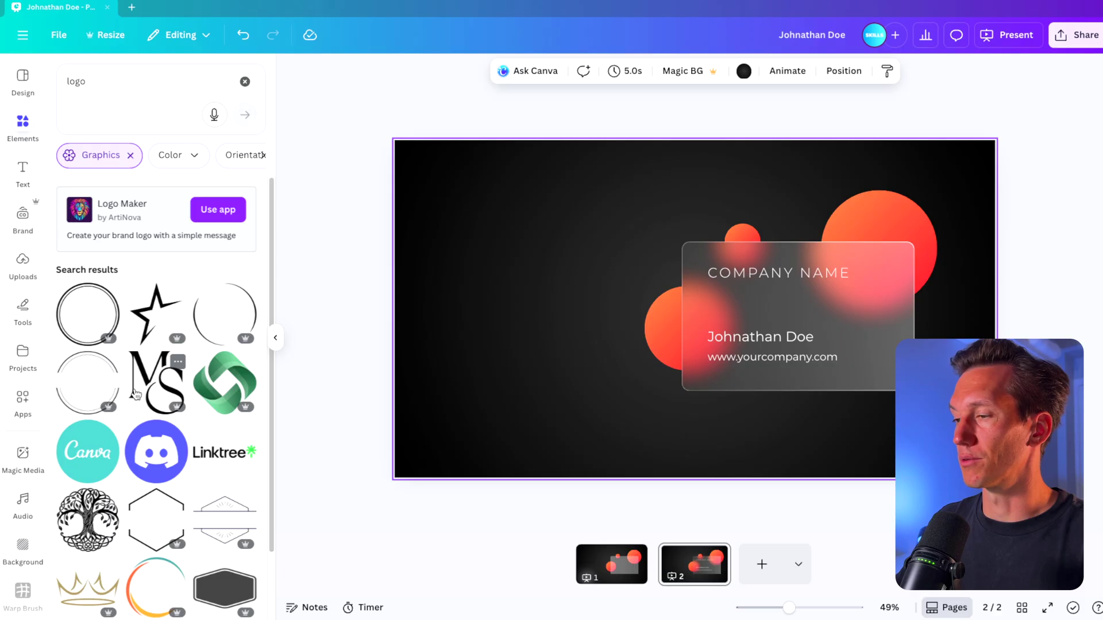
scroll(136, 394, down, 1)
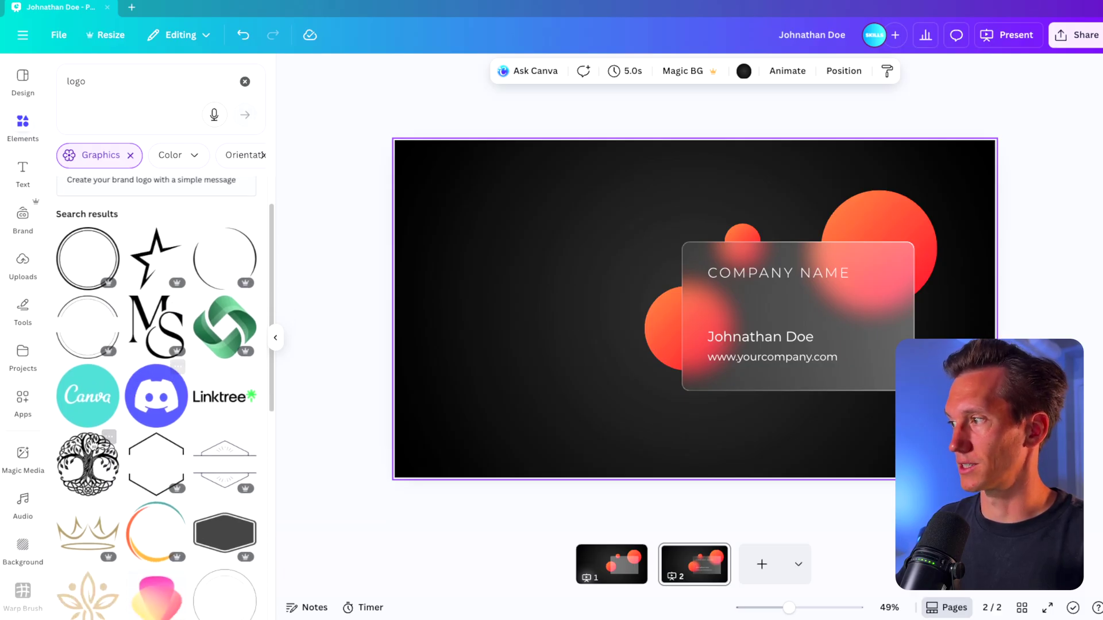
click(81, 459)
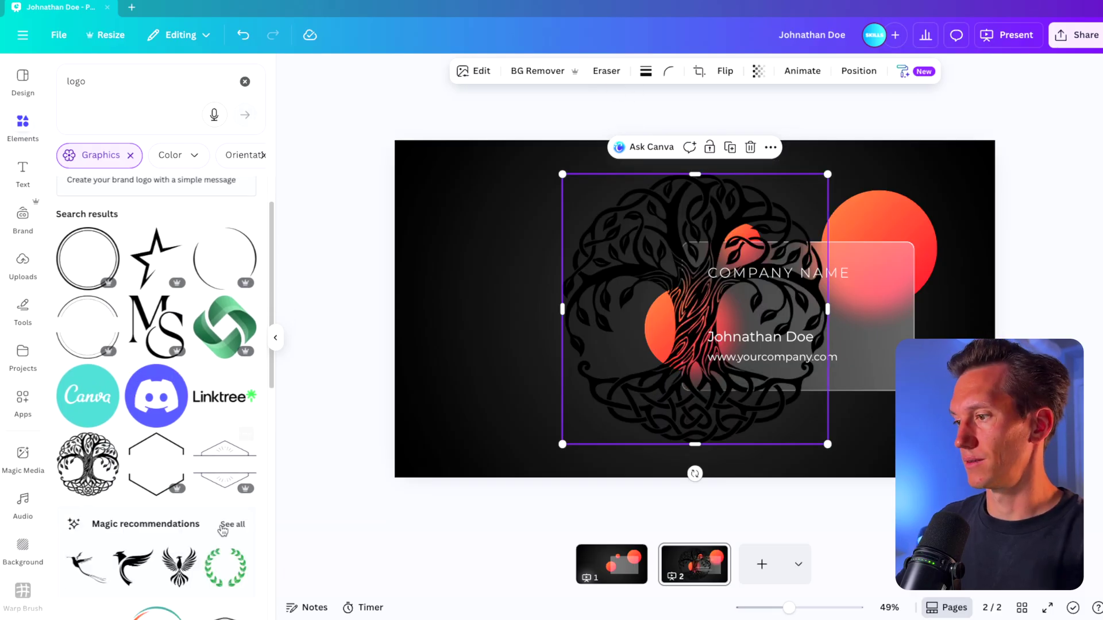
key(Delete)
click(177, 574)
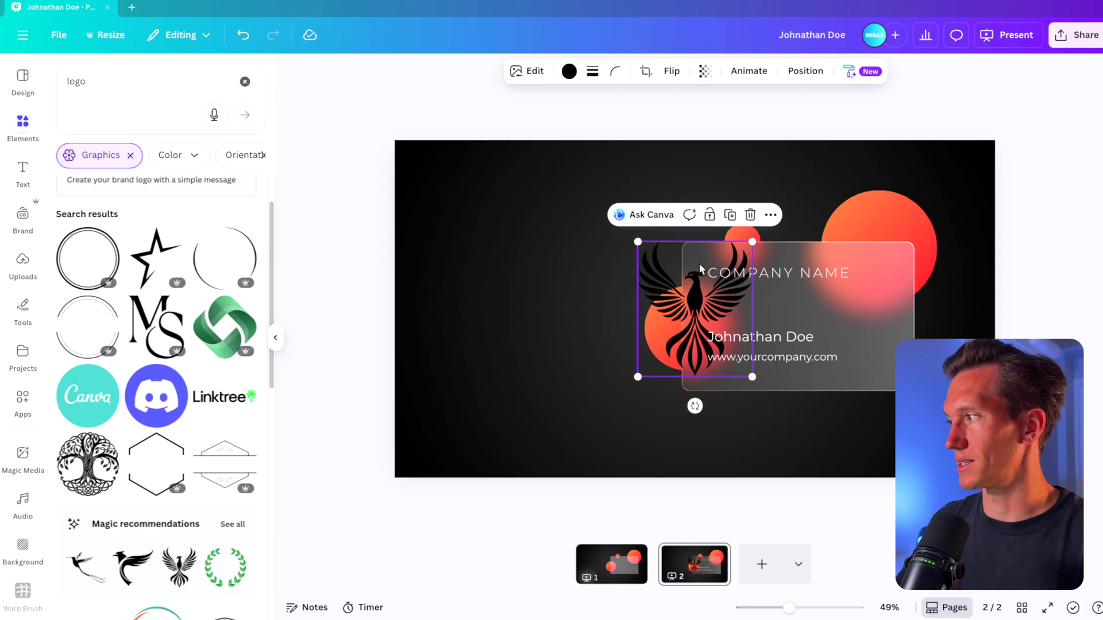
Make the phoenix white, shrink it, and place it at the card's top right beside COMPANY NAME
click(568, 72)
click(128, 301)
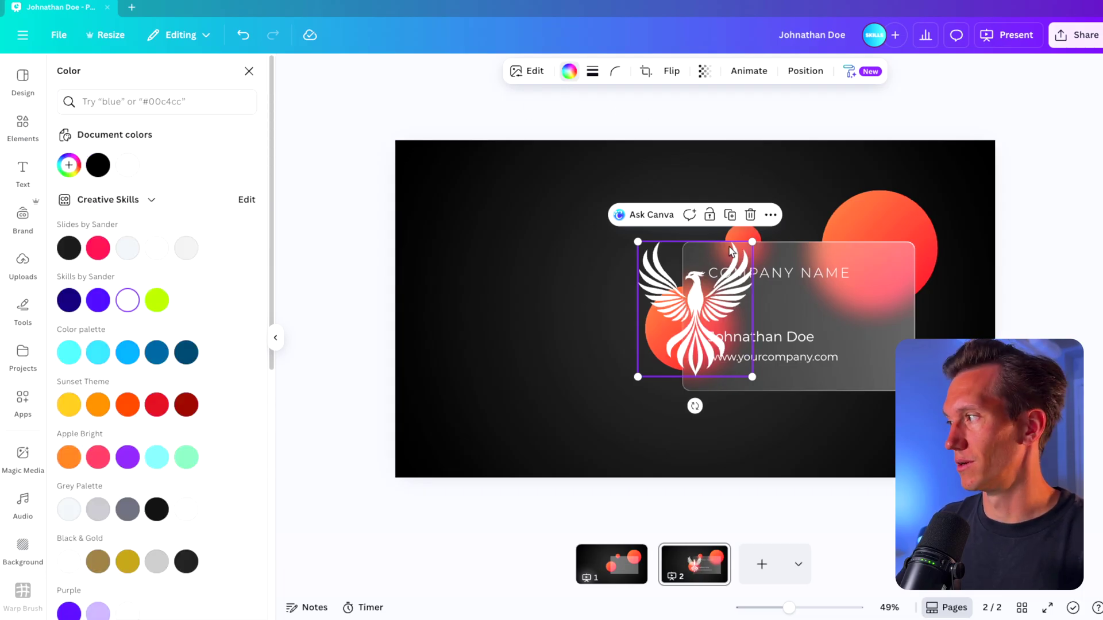
drag(749, 239, 650, 306)
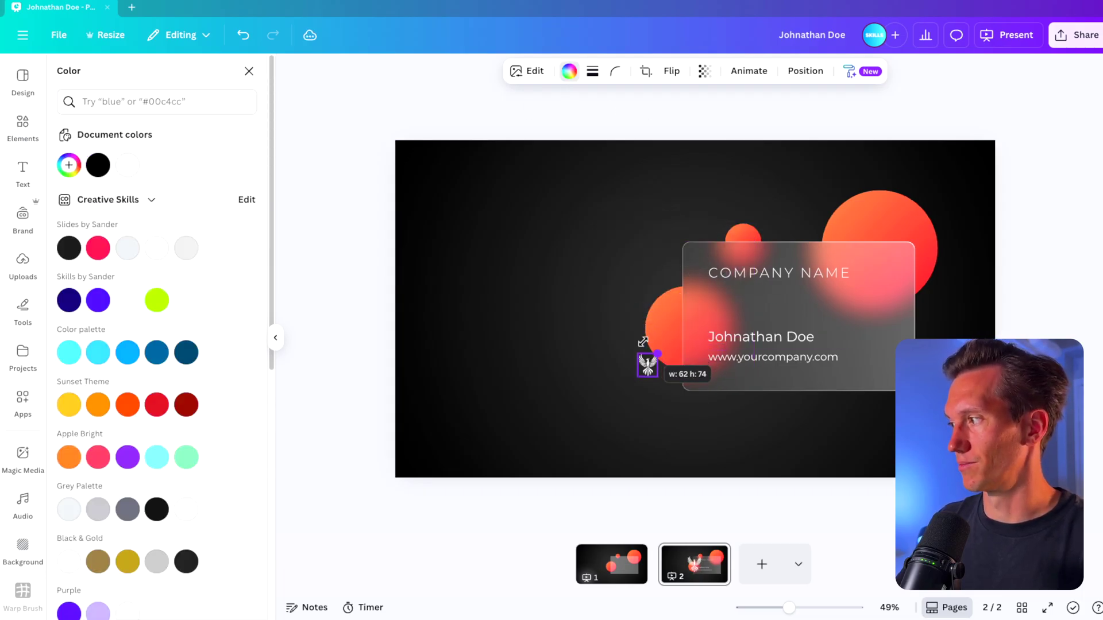
drag(645, 347, 644, 348)
drag(647, 366, 893, 269)
click(1001, 305)
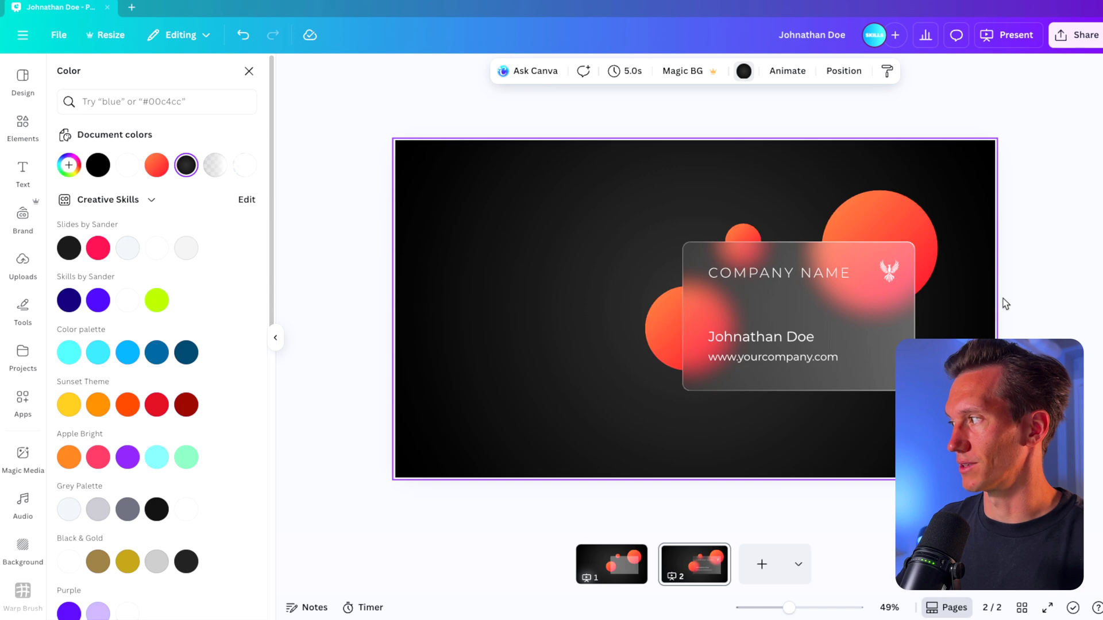
scroll(1005, 305, up, 2)
Select everything on the slide and enlarge the whole card composition
key(ctrl+a)
drag(898, 205, 792, 201)
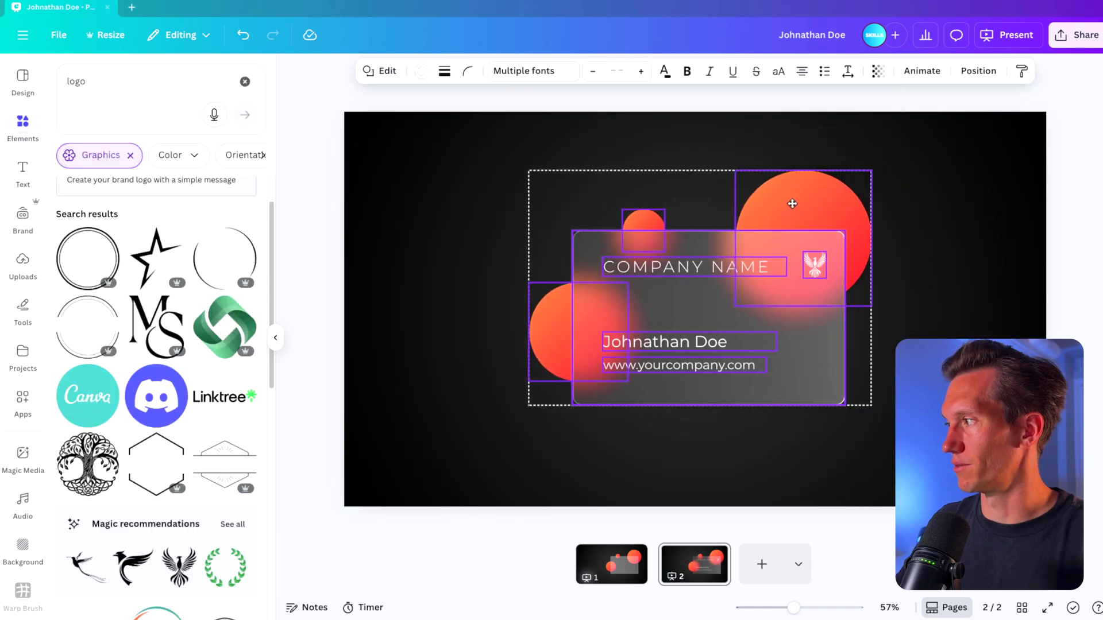
drag(869, 167, 927, 152)
drag(872, 208, 868, 220)
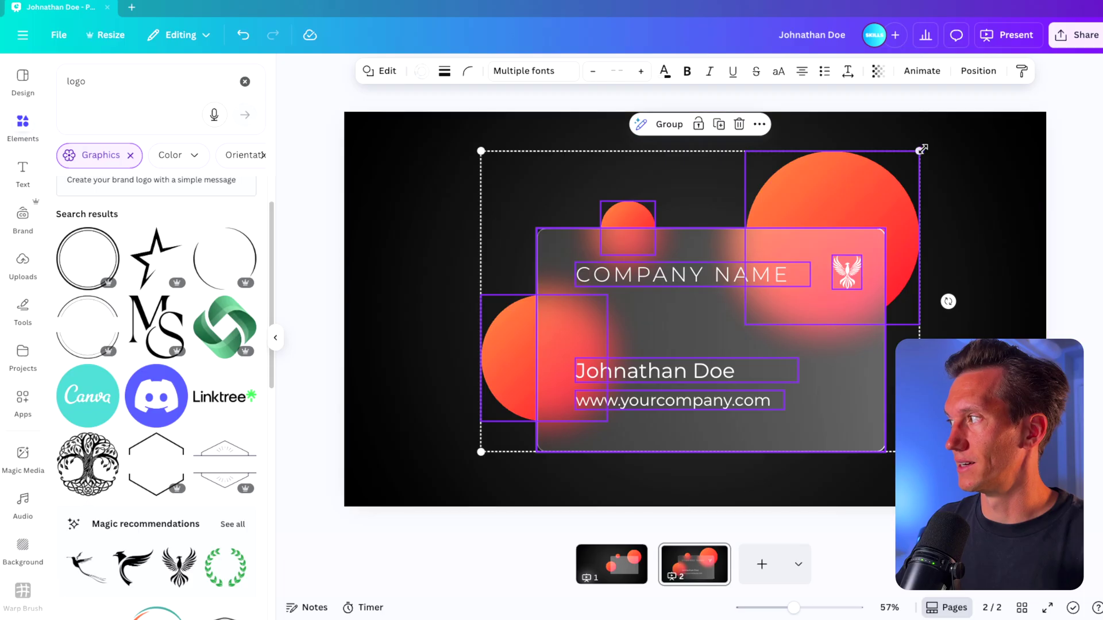
drag(920, 151, 946, 143)
click(1011, 217)
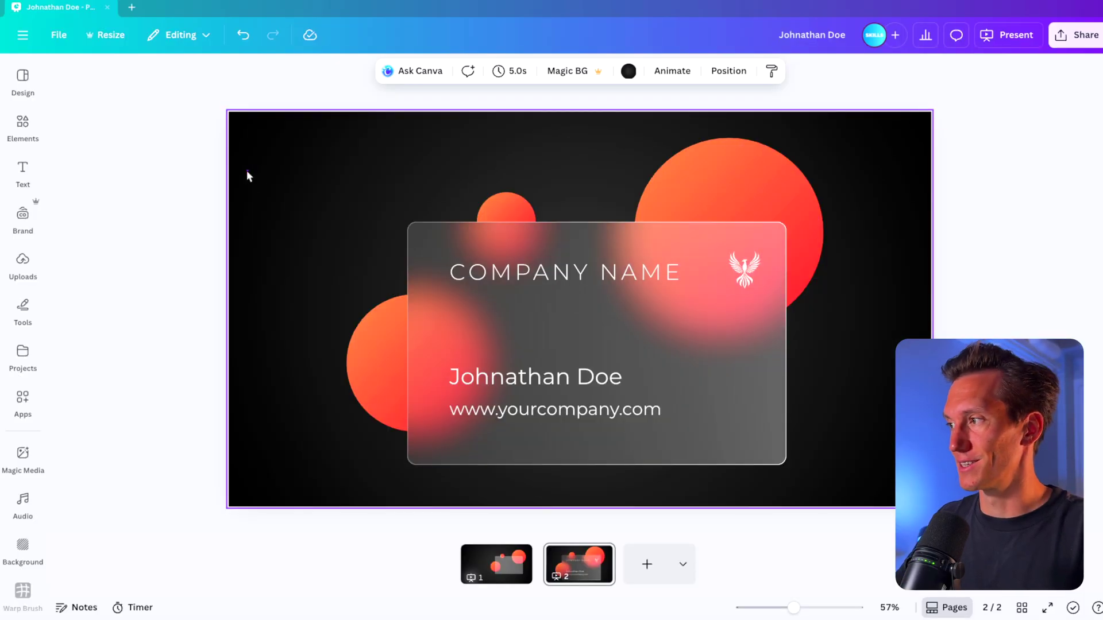
Group all card elements and centre the group on the slide
drag(256, 177, 861, 485)
key(ctrl+g)
drag(591, 373, 565, 381)
ctrl+scroll(708, 386, down, 3)
drag(617, 332, 626, 343)
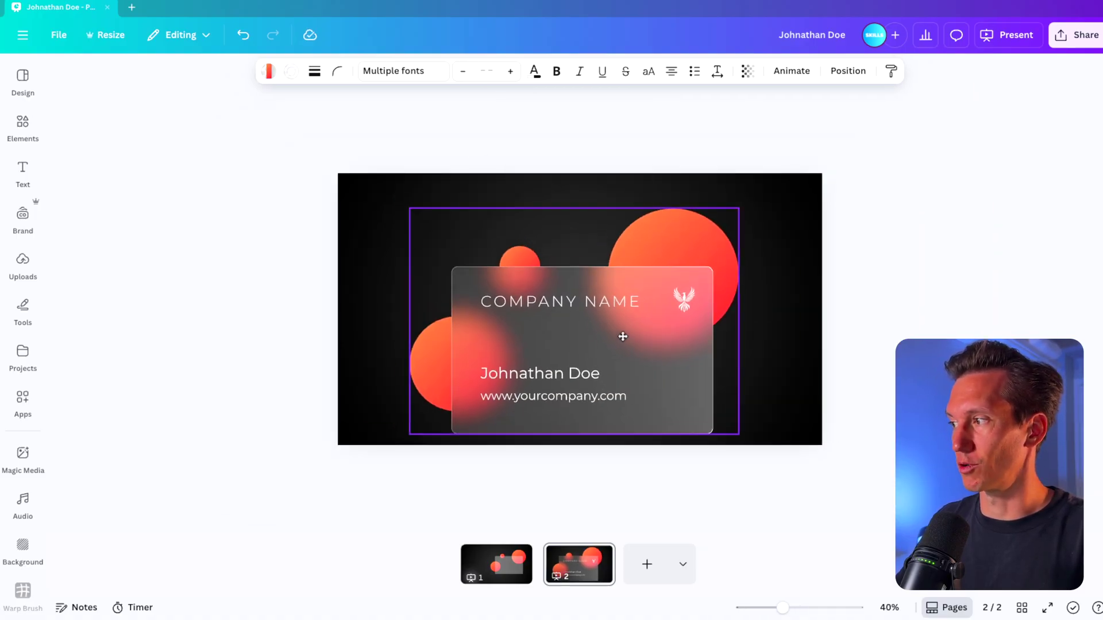
drag(566, 282, 568, 268)
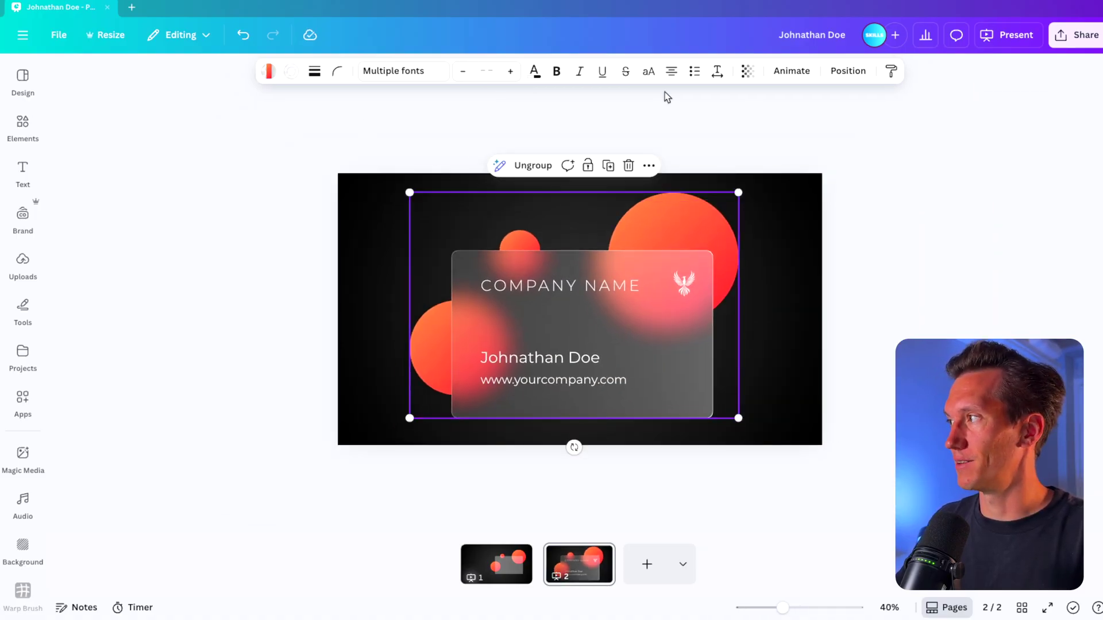
Give the card group a Rise entrance animation
click(791, 72)
click(85, 400)
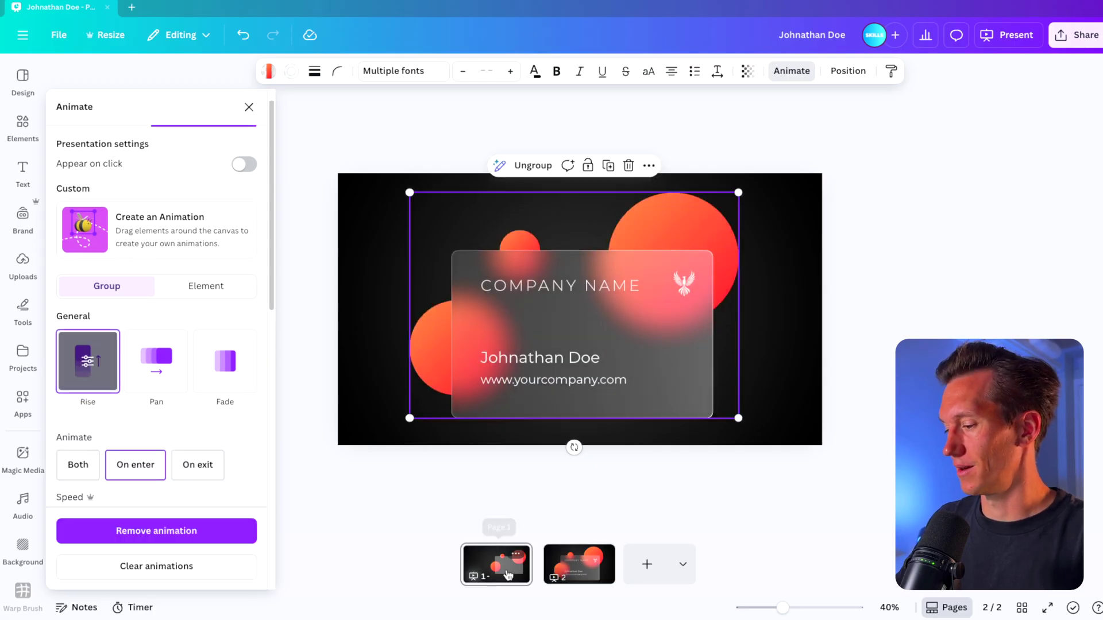
click(507, 575)
Delete old Page 1, put a new blank dark page before the card slide, and present full screen
key(Delete)
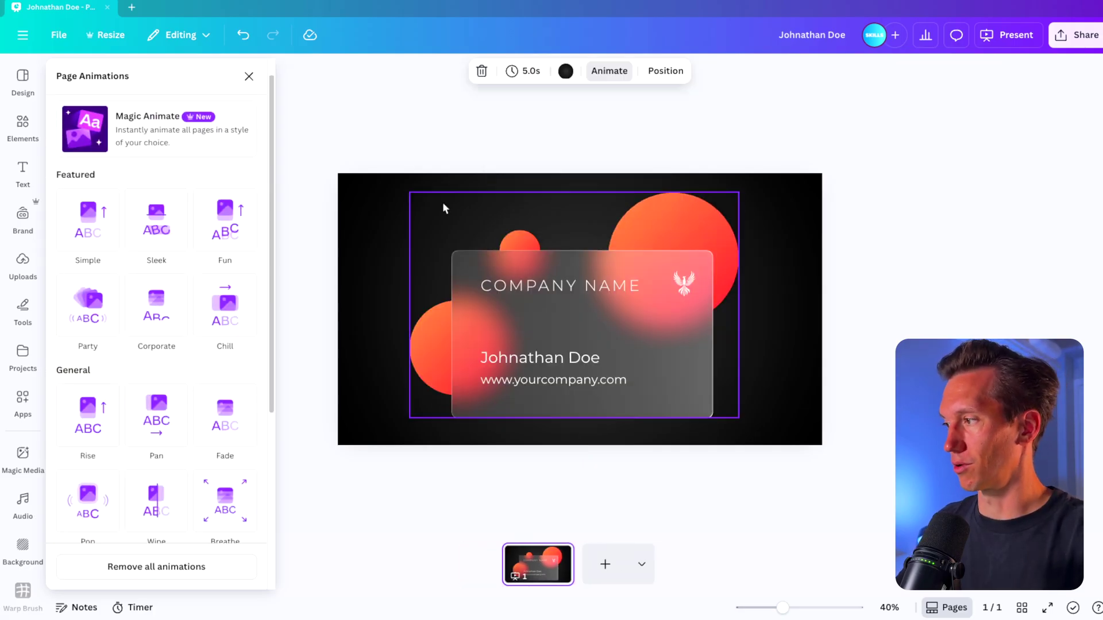
click(604, 566)
drag(580, 566, 443, 565)
click(549, 364)
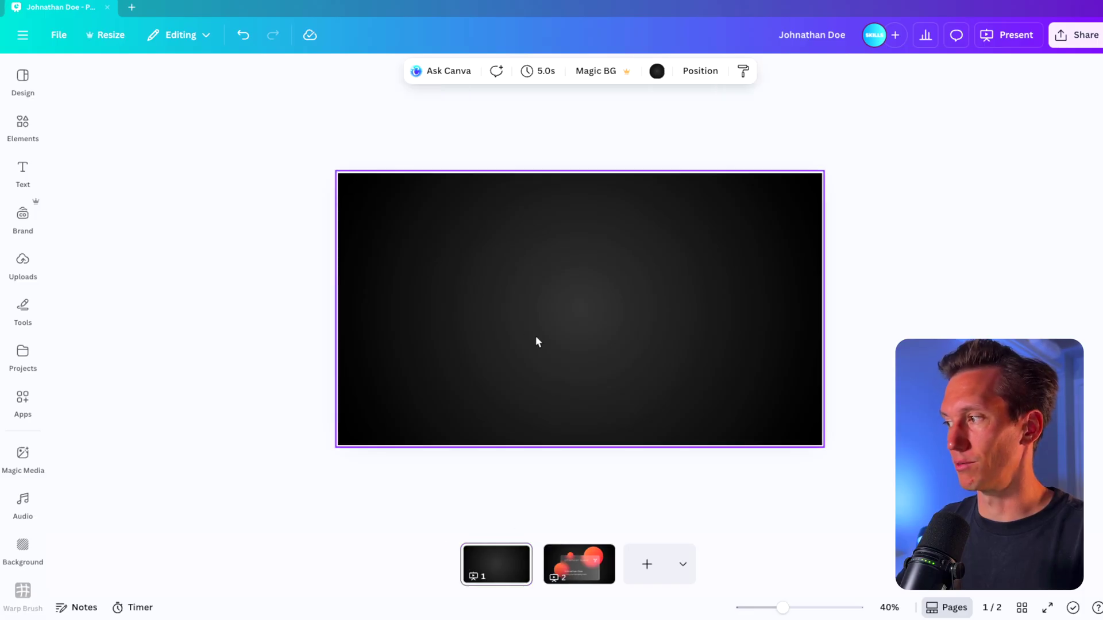
click(1048, 610)
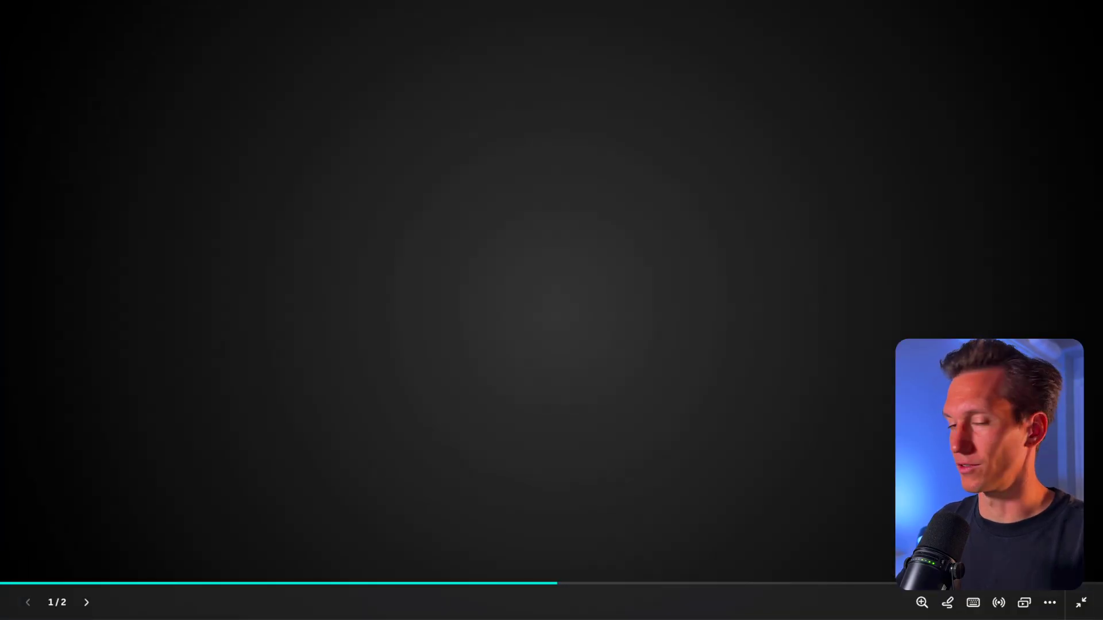